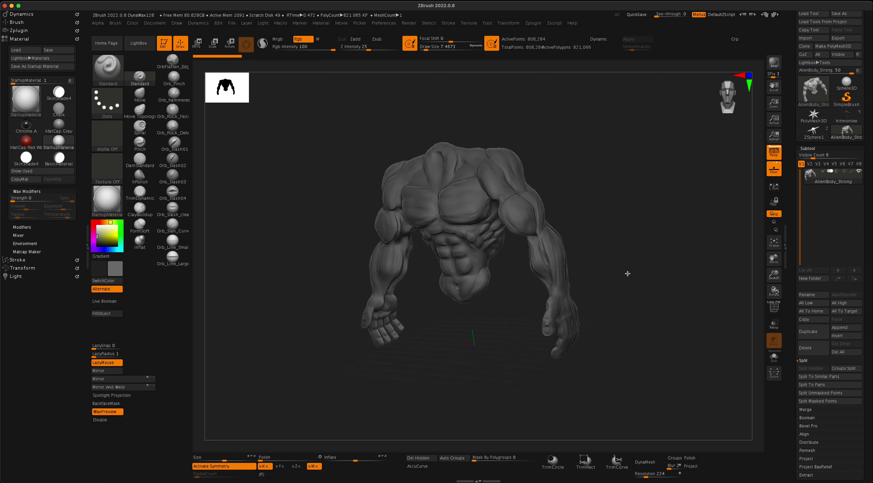
Make the PolyMesh3D star the active tool and load CreatureHead.ztl from the 2023 folder.
mouse_move(627, 273)
left_mouse_down()
mouse_move(666, 271)
mouse_move(599, 279)
mouse_move(567, 297)
mouse_move(628, 290)
mouse_move(649, 280)
mouse_move(641, 273)
mouse_move(691, 276)
mouse_move(646, 276)
mouse_move(655, 275)
mouse_move(620, 286)
mouse_move(674, 280)
mouse_move(655, 277)
mouse_move(674, 277)
mouse_move(668, 265)
left_mouse_up()
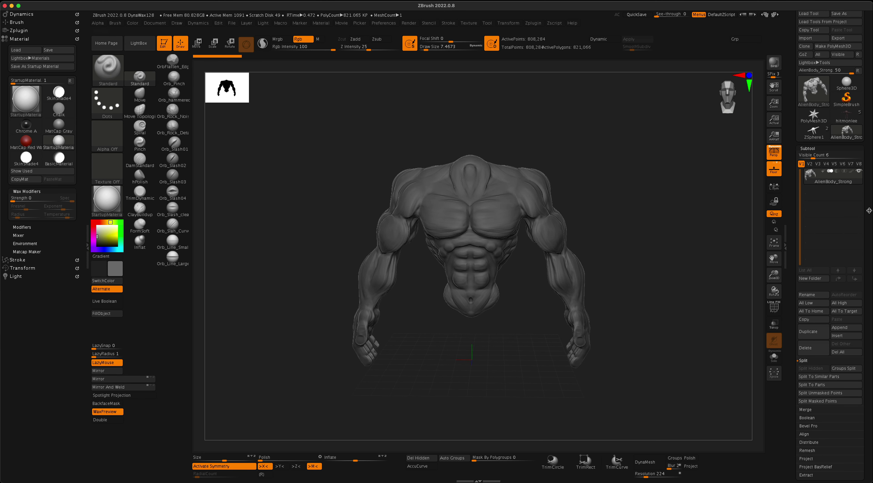
left_click_drag(869, 211, 866, 235)
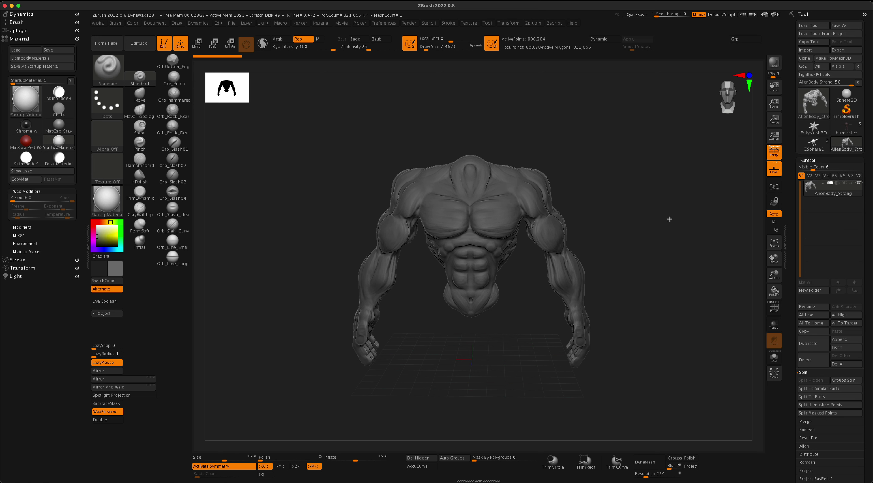
left_click_drag(633, 224, 645, 227)
left_click_drag(597, 213, 626, 203)
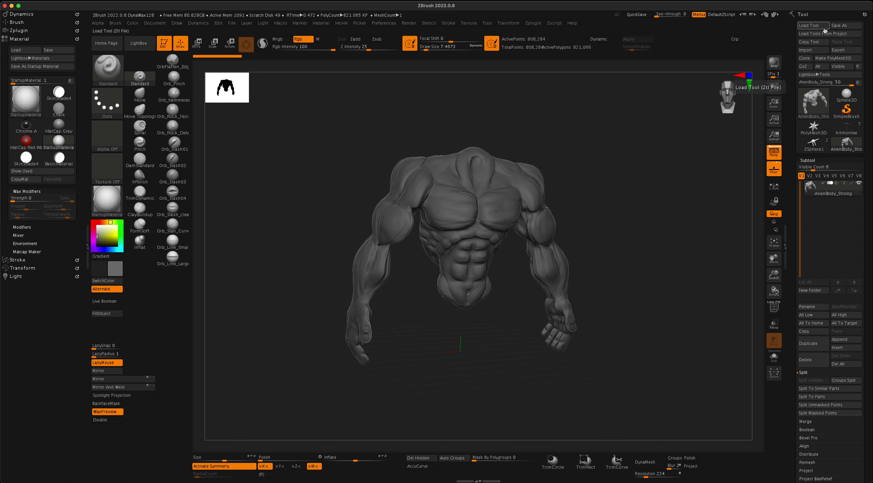
mouse_move(843, 134)
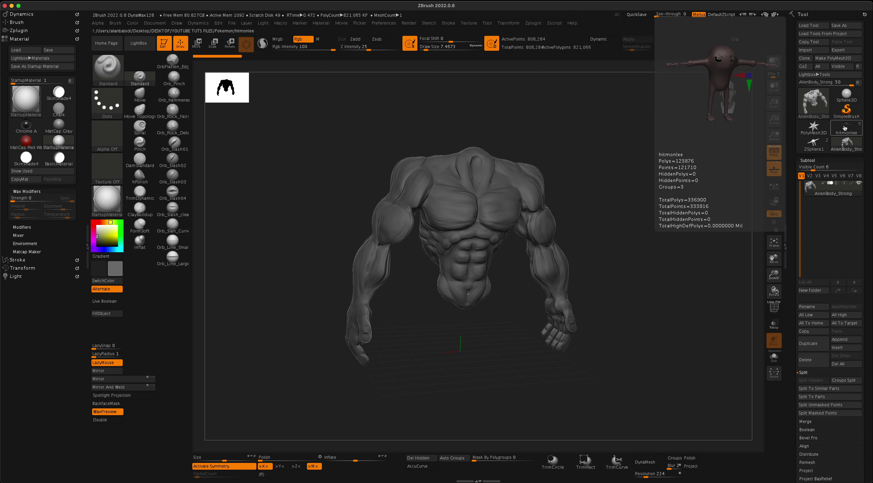
left_click(815, 128)
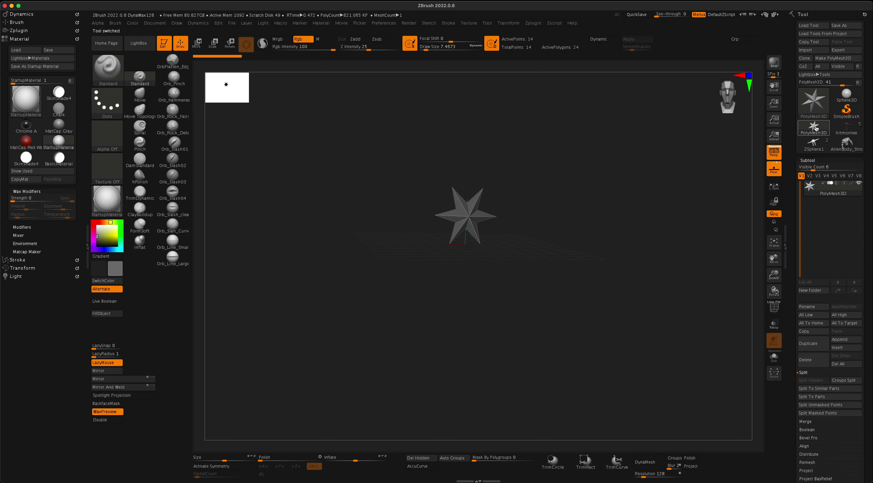
left_click(817, 27)
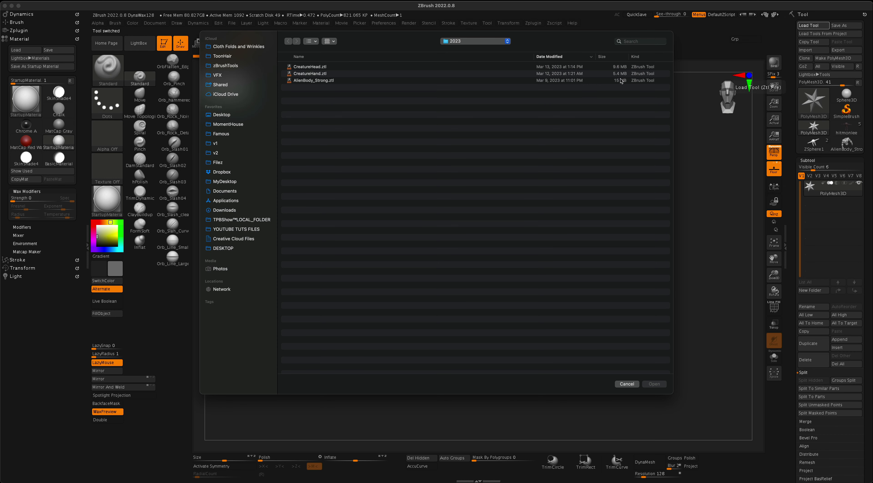
left_click(314, 67)
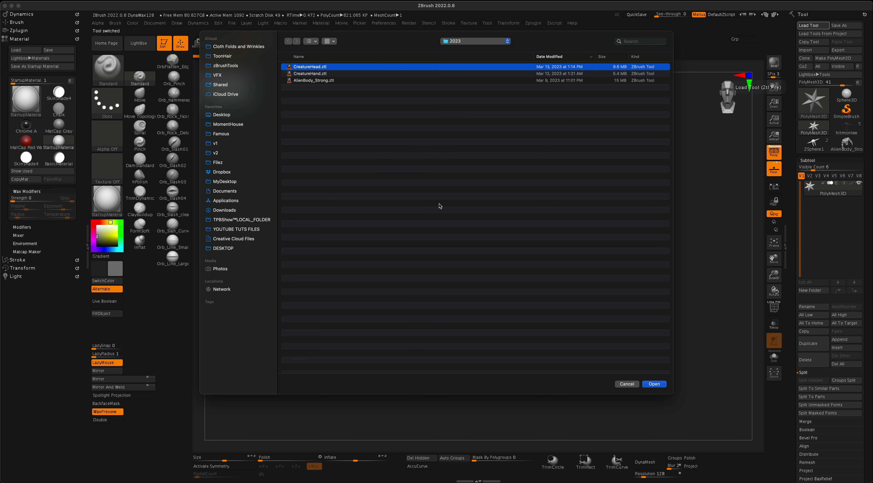
left_click(655, 385)
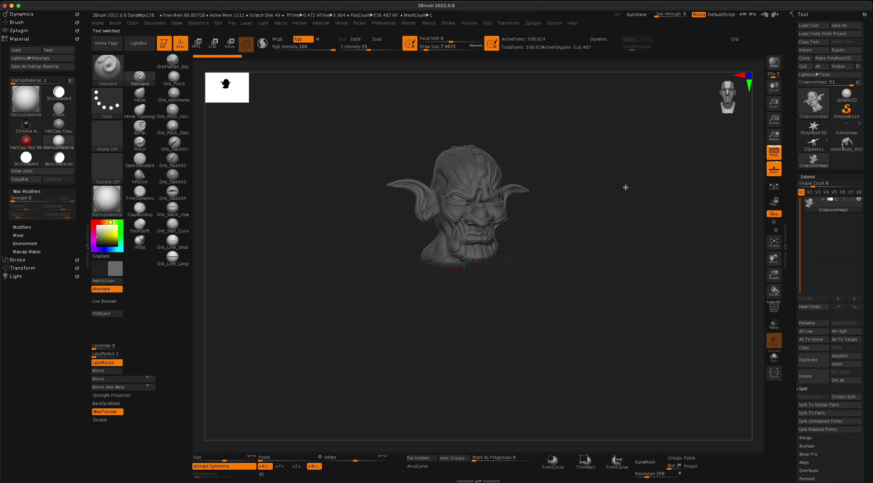
left_click_drag(624, 211, 619, 264)
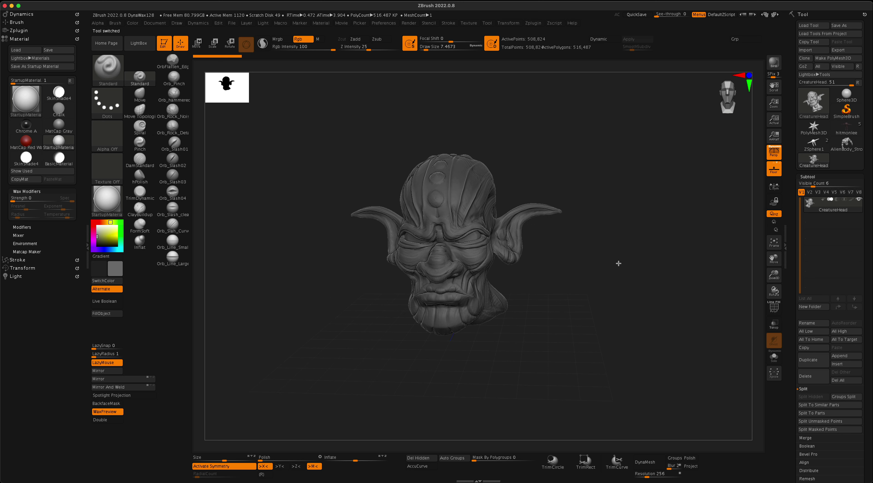
Return to the PolyMesh3D star as the active tool and load CreatureHand.ztl from the 2023 folder.
left_click(846, 144)
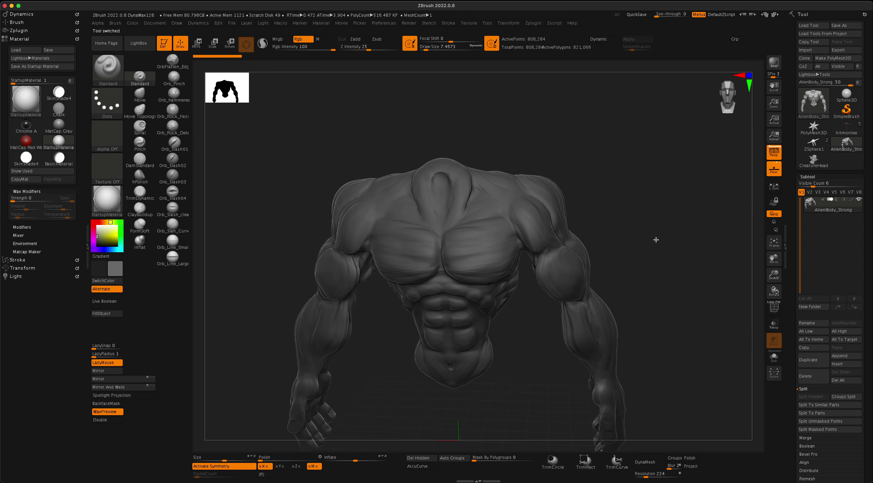
left_click_drag(657, 240, 703, 200, "alt")
left_click(819, 130)
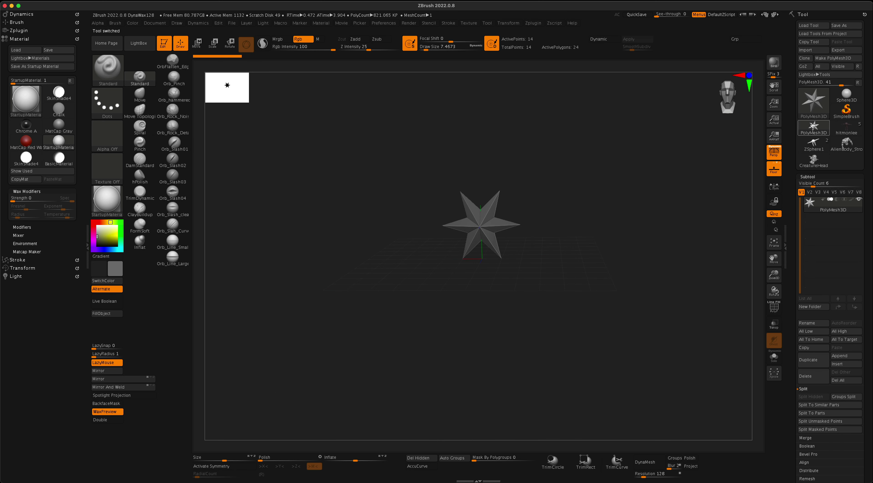
left_click(813, 25)
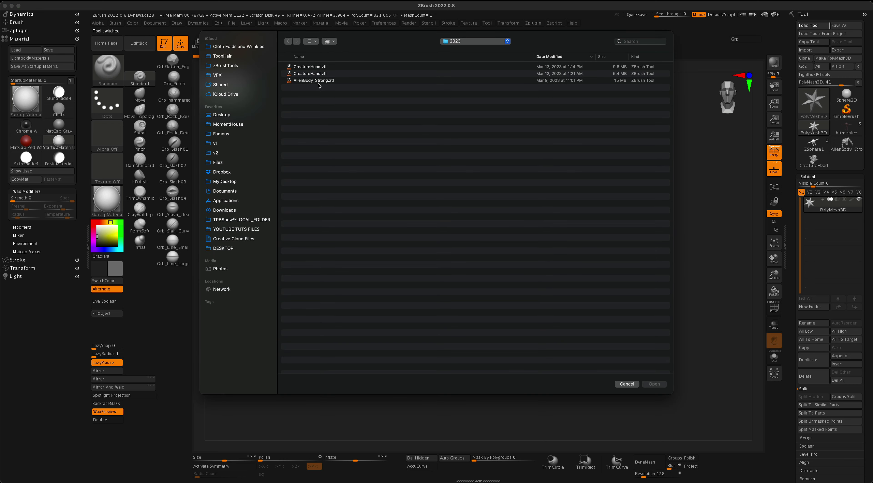
left_click(316, 74)
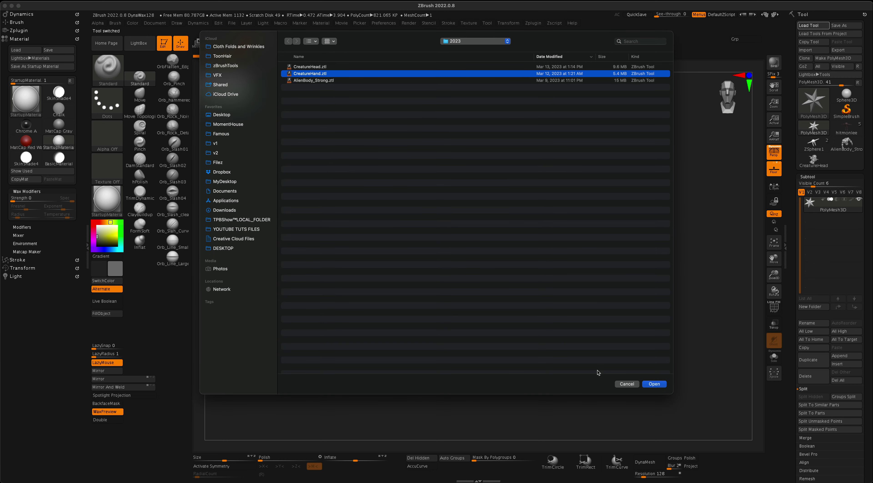
left_click(654, 384)
mouse_move(643, 243)
left_mouse_down()
mouse_move(586, 207)
mouse_move(645, 247)
mouse_move(625, 244)
mouse_move(637, 234)
left_mouse_up()
Display the AlienBody_Strong and CreatureHead tools in turn and examine both sculpts from several angles.
left_click(846, 145)
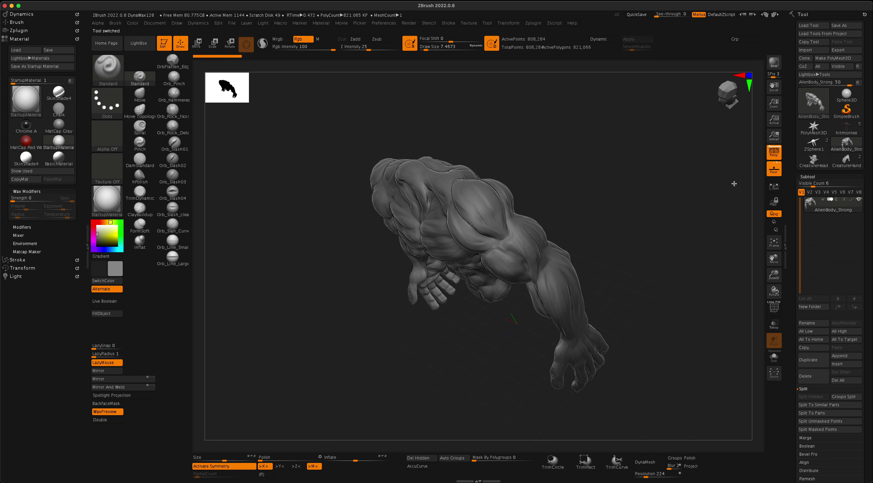
left_click_drag(734, 183, 696, 174)
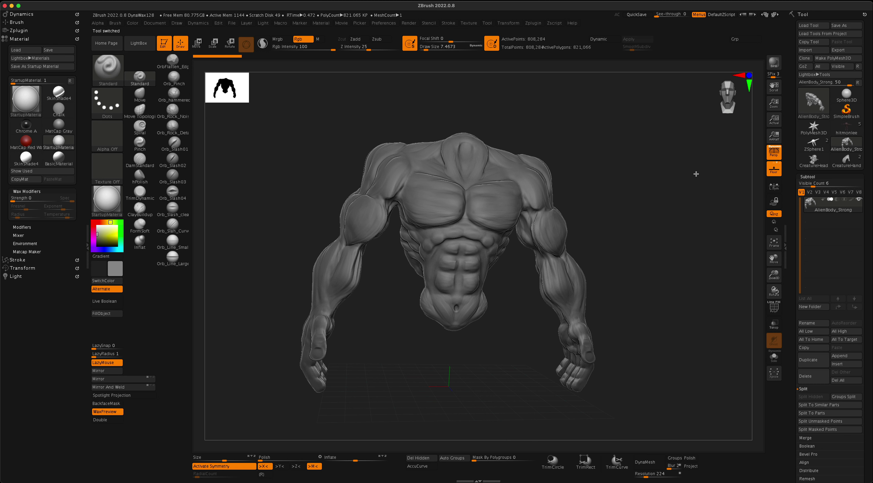
left_click(813, 159)
left_click_drag(604, 229, 629, 236)
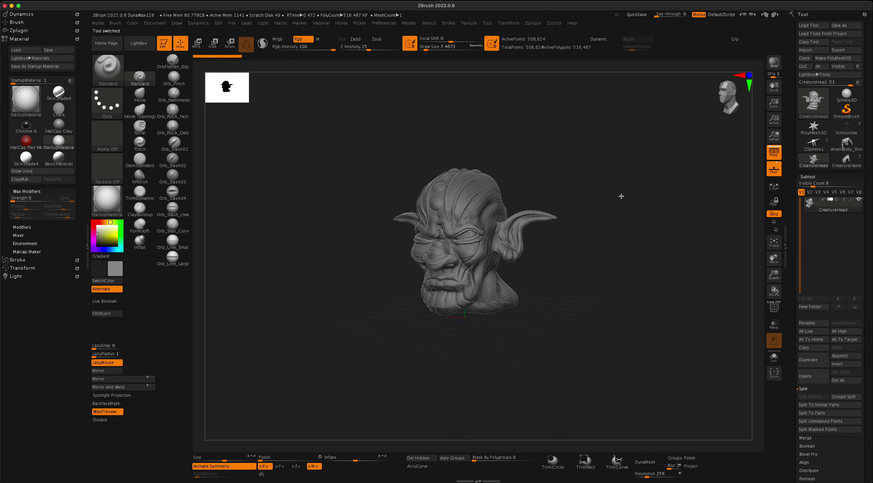
left_click_drag(621, 197, 624, 198)
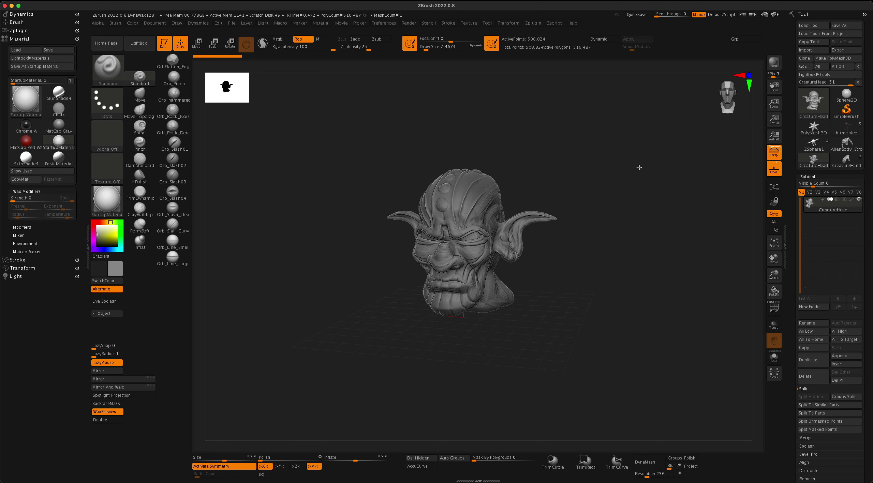
left_click_drag(639, 167, 653, 206)
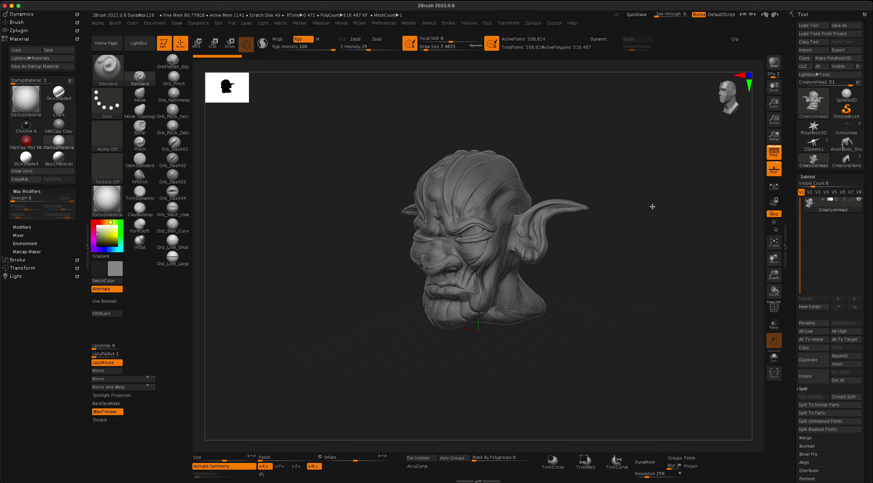
Make AlienBody_Strong the active tool and append CreatureHead to it as a subtool.
left_click(846, 144)
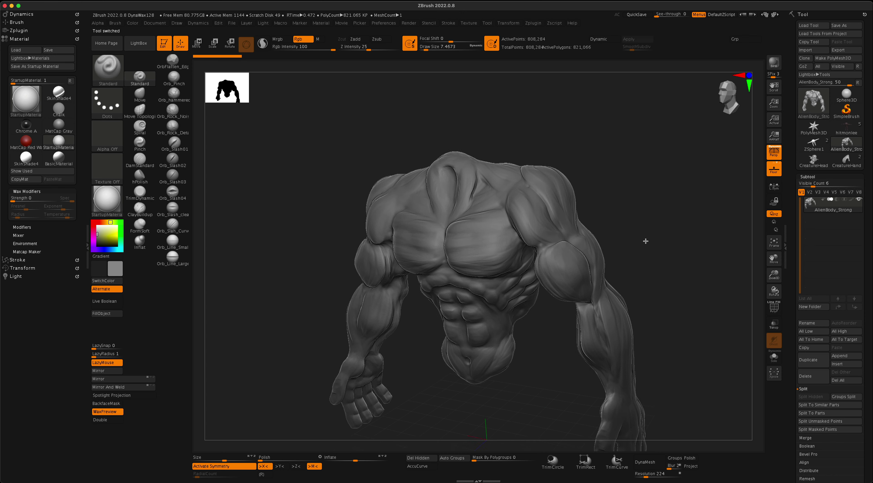
left_click_drag(648, 236, 679, 249)
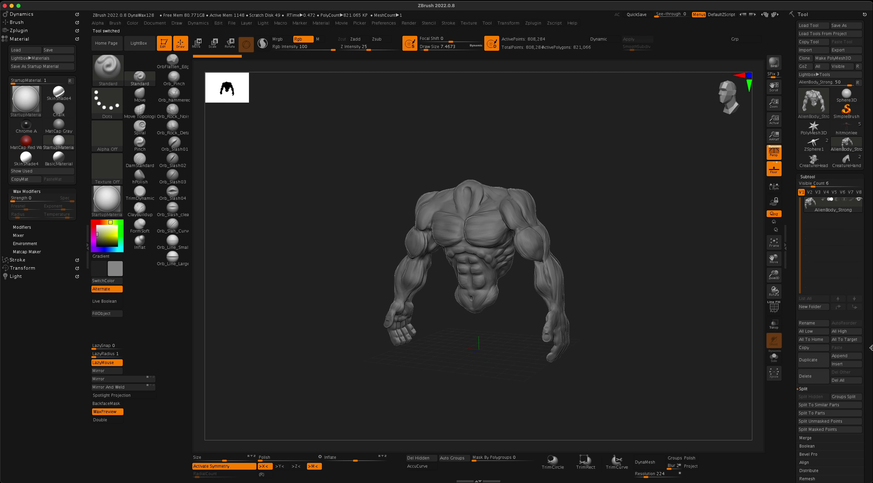
left_click(853, 358)
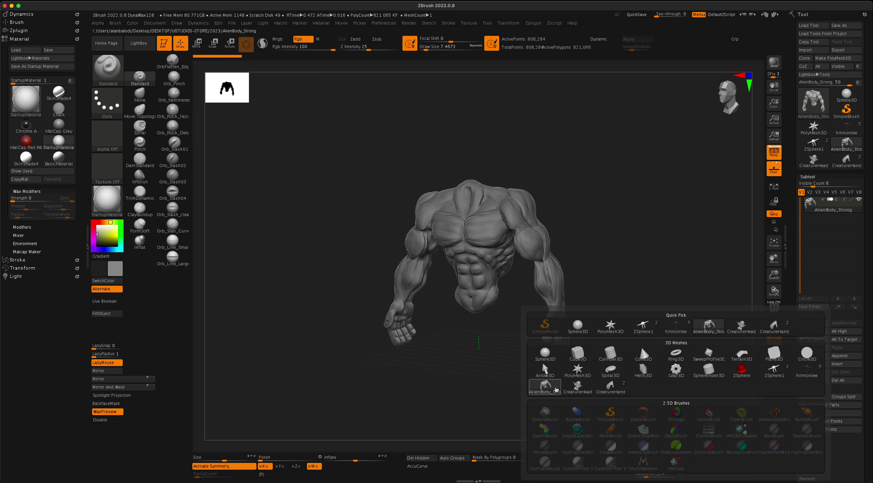
mouse_move(581, 391)
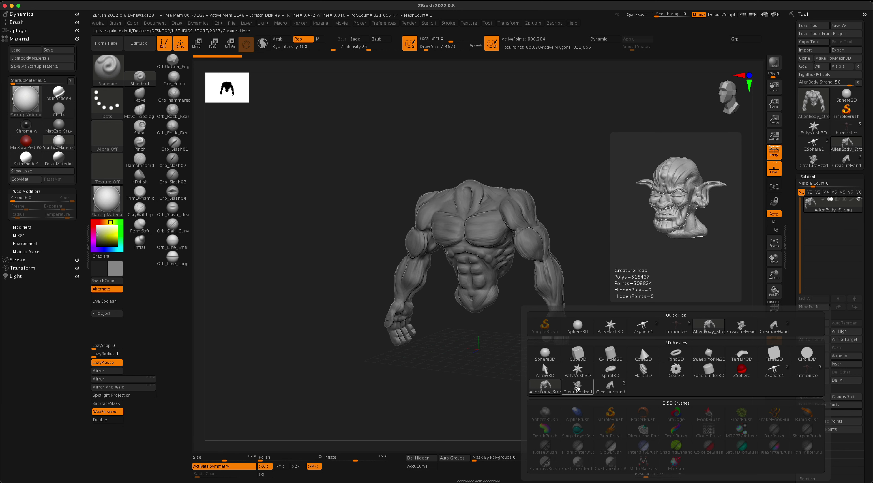
left_click(578, 388)
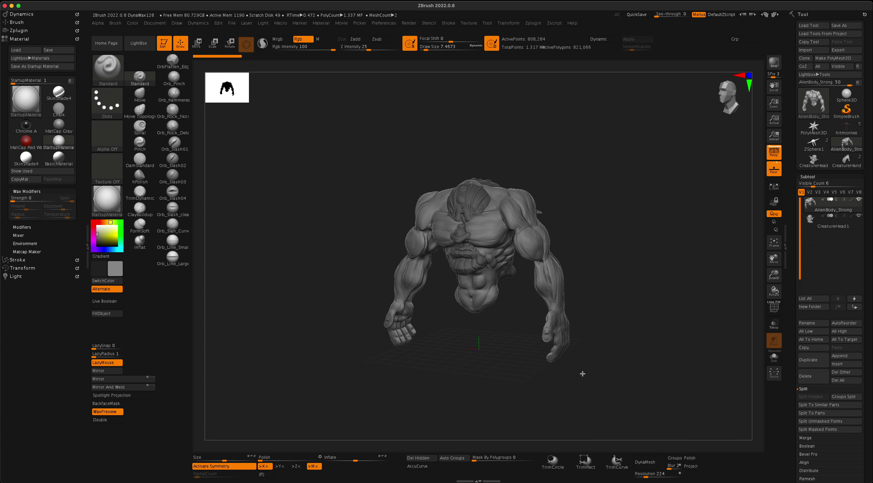
left_click_drag(628, 279, 486, 203)
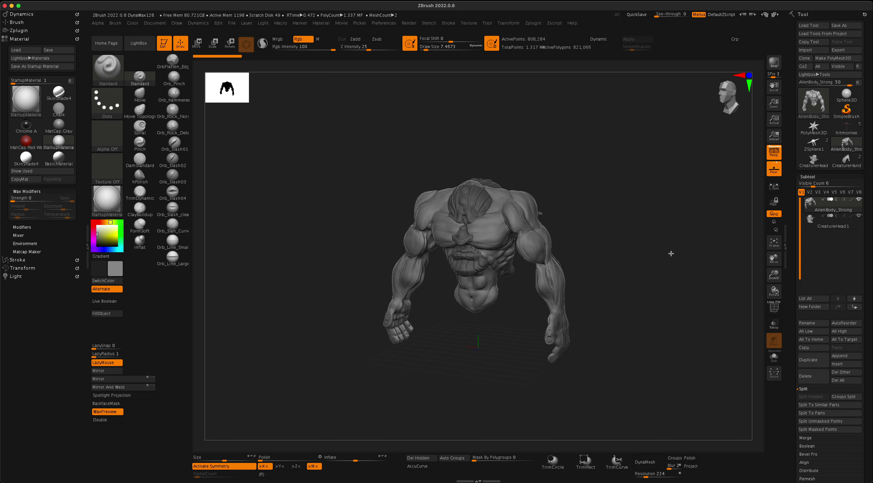
left_click_drag(656, 254, 711, 234)
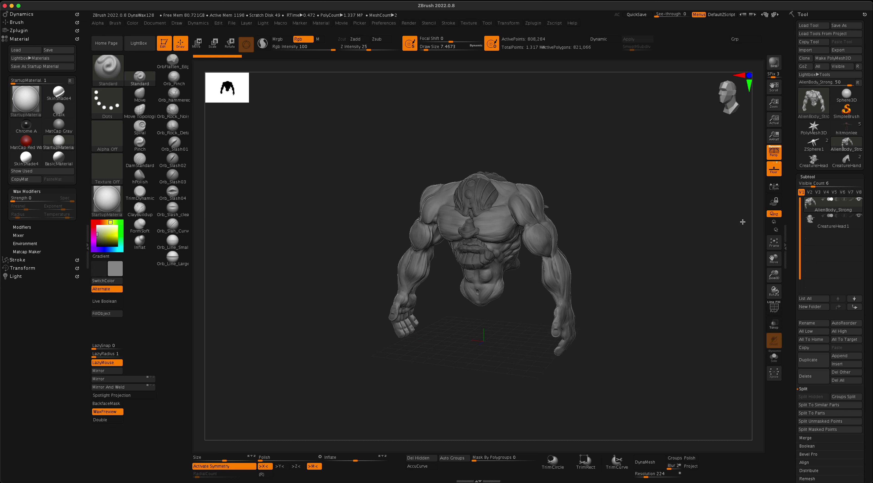
Select the appended creature head subtool and raise it vertically out of the chest to above the shoulders.
left_click(860, 224)
left_click(198, 44)
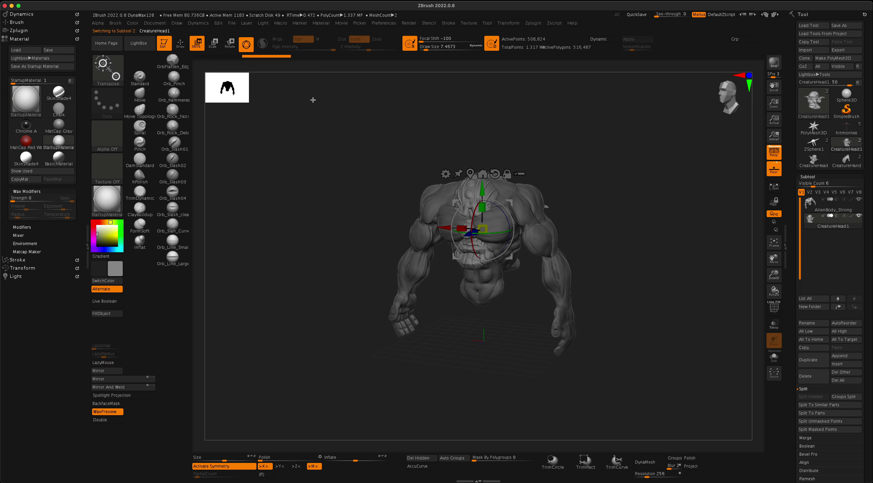
left_click_drag(484, 189, 484, 97)
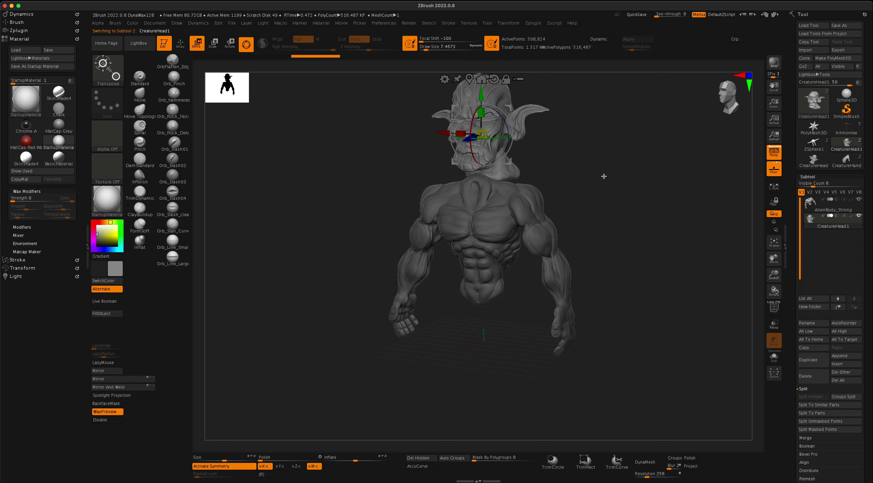
left_click_drag(608, 171, 586, 213, "alt")
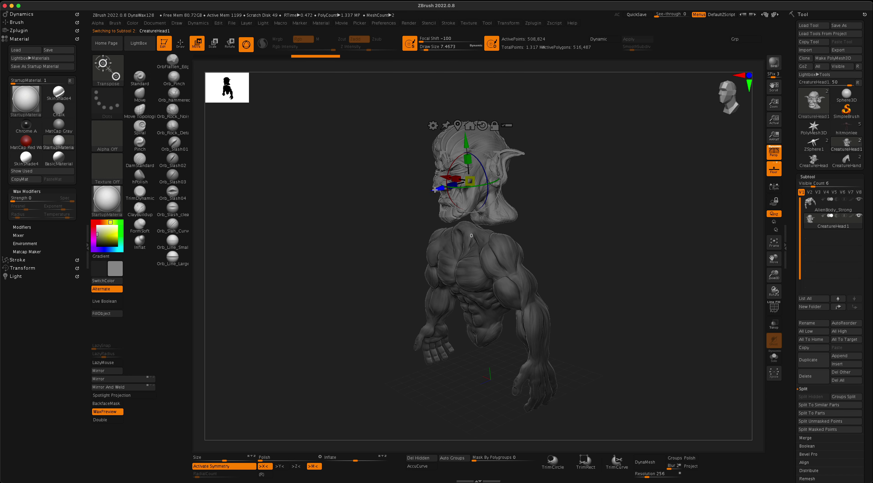
Move the creature head forward and down to seat it on the body's neck.
mouse_move(438, 189)
left_mouse_down()
mouse_move(404, 205)
mouse_move(432, 191)
left_mouse_up()
left_click_drag(432, 145, 435, 176)
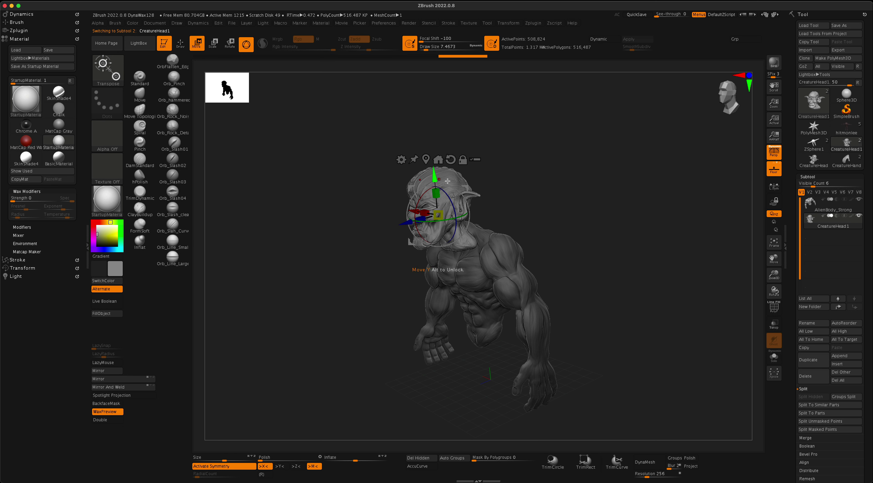
left_click_drag(549, 185, 462, 213)
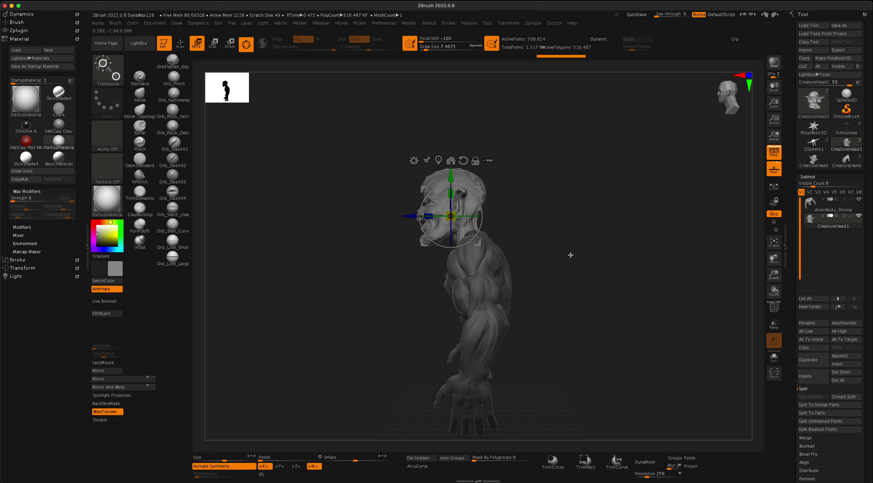
left_click_drag(571, 256, 457, 193, "shift")
mouse_move(583, 215)
left_mouse_down()
mouse_move(567, 216)
mouse_move(587, 214)
mouse_move(573, 228)
mouse_move(597, 197)
mouse_move(586, 214)
mouse_move(610, 220)
mouse_move(568, 216)
mouse_move(573, 206)
left_mouse_up()
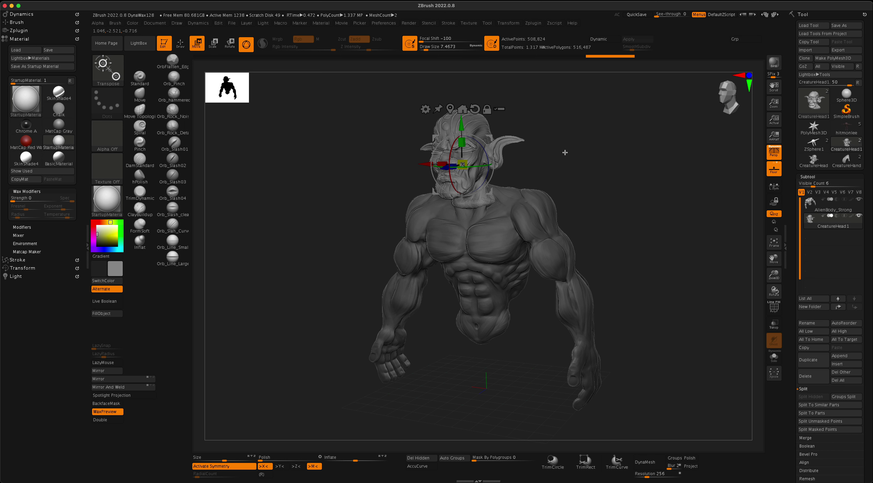
Append the CreatureHand tool to the combined body and head as a new subtool.
mouse_move(565, 153)
left_mouse_down()
mouse_move(575, 154)
mouse_move(565, 161)
left_mouse_up()
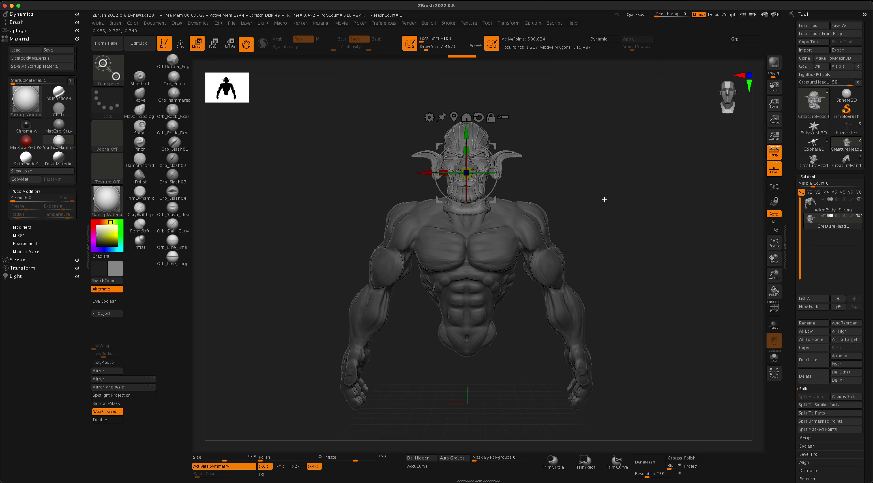
left_click_drag(603, 198, 523, 208)
left_click_drag(591, 208, 596, 183)
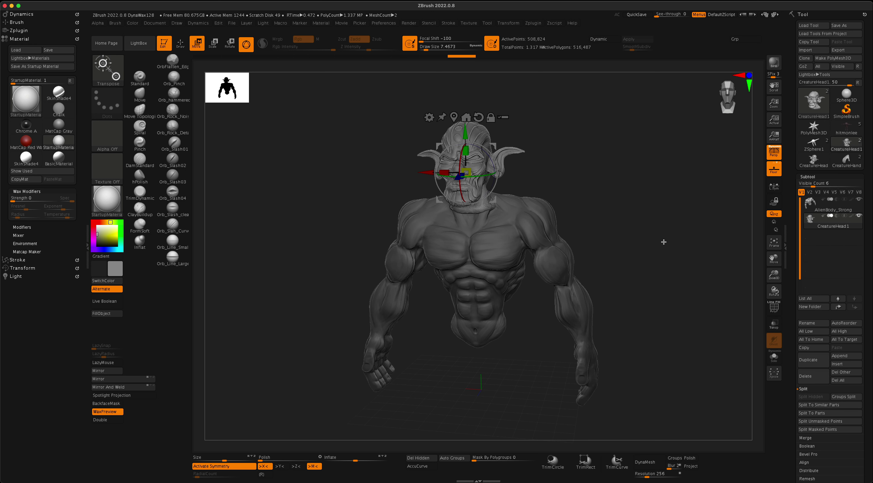
left_click_drag(655, 246, 729, 217)
left_click(834, 356)
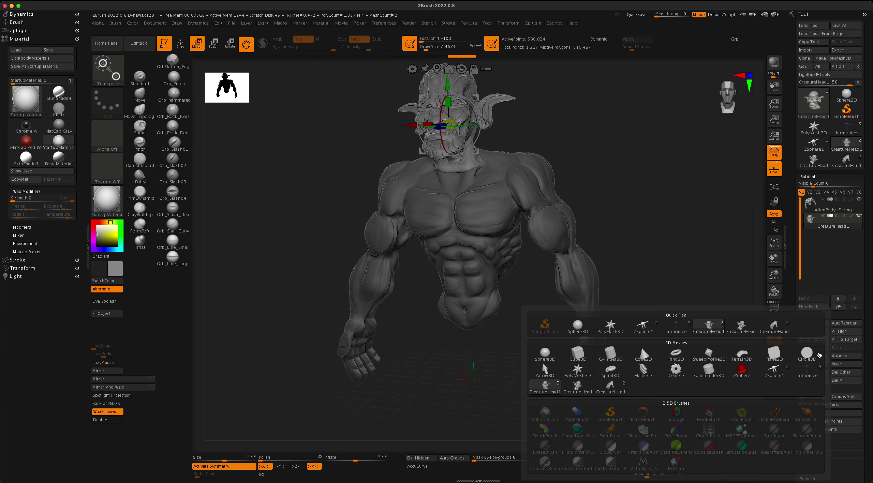
mouse_move(607, 387)
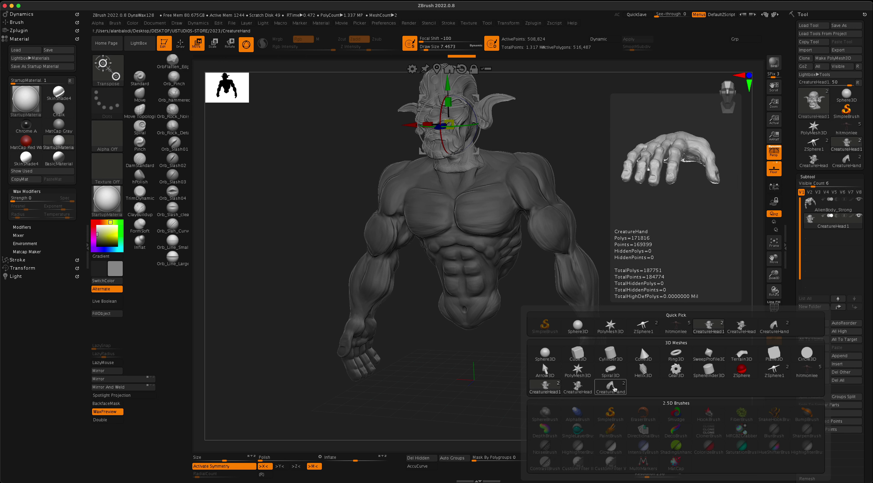
left_click(612, 389)
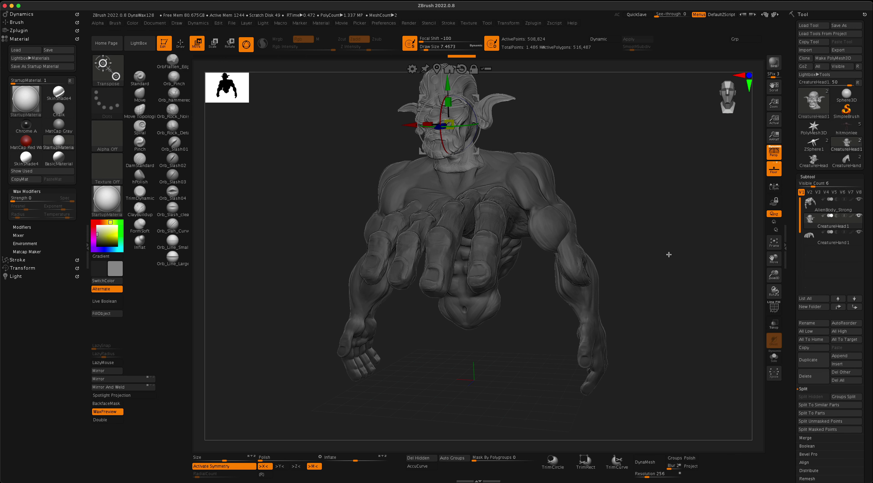
left_click_drag(668, 255, 688, 269)
left_click_drag(645, 247, 626, 245)
Delete the appended creature hand subtool from the combined body tool.
left_click(855, 242)
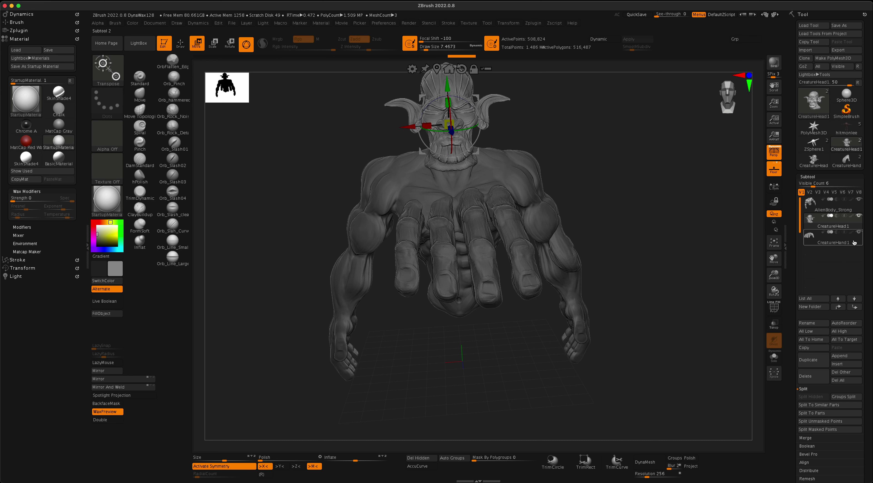
left_click(813, 376)
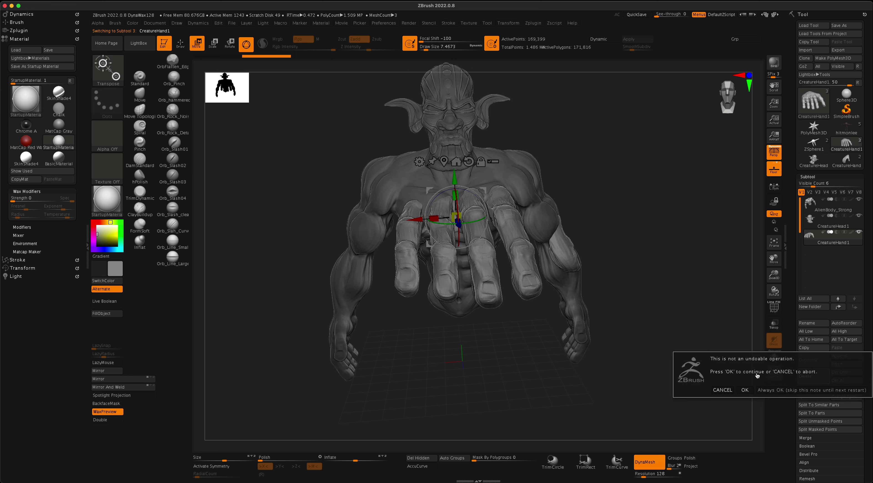
left_click(745, 390)
Make CreatureHand the active tool and merge its PM3D_Cube3D1 subtool down into the hand mesh.
left_click_drag(668, 312, 676, 312)
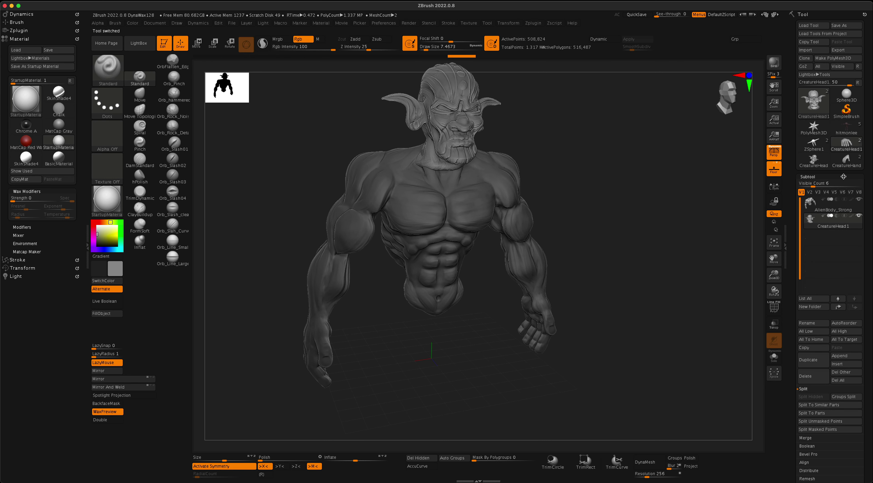
mouse_move(846, 162)
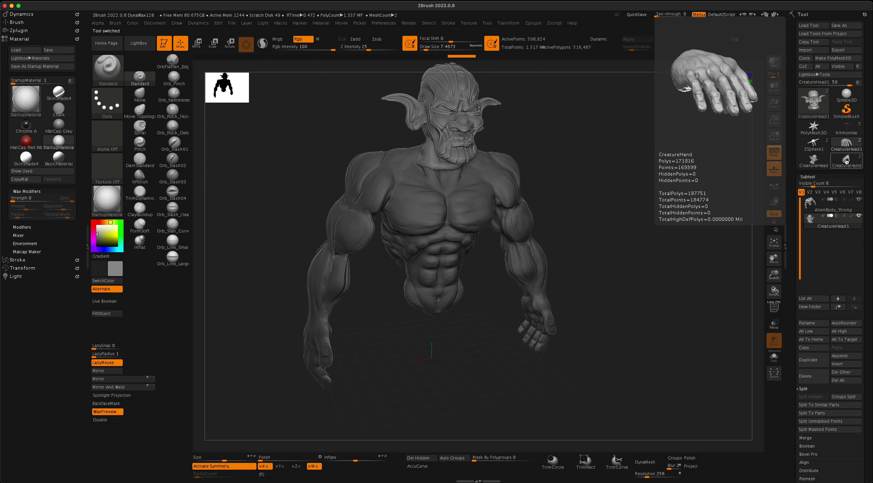
left_click(847, 159)
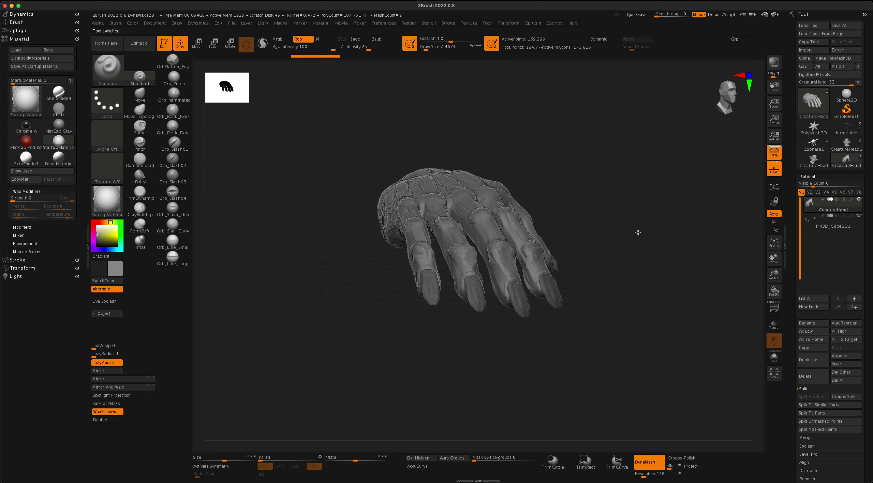
left_click_drag(638, 232, 744, 233)
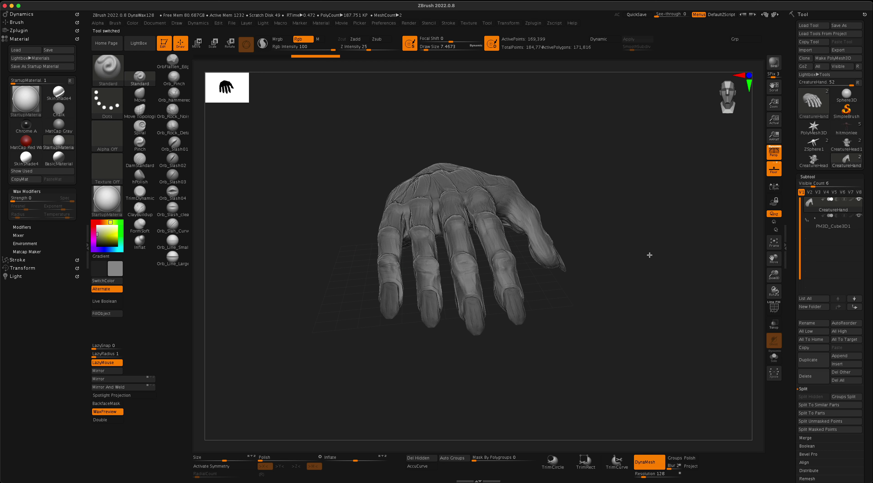
left_click_drag(649, 254, 582, 234)
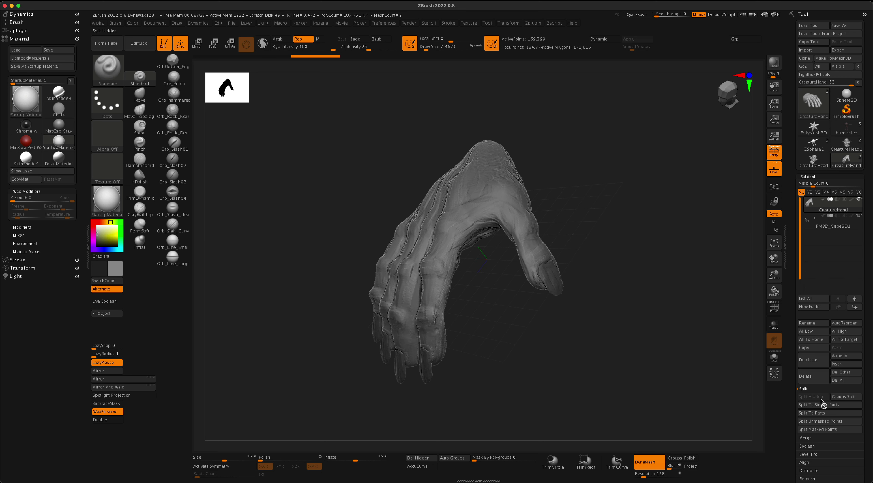
left_click(810, 438)
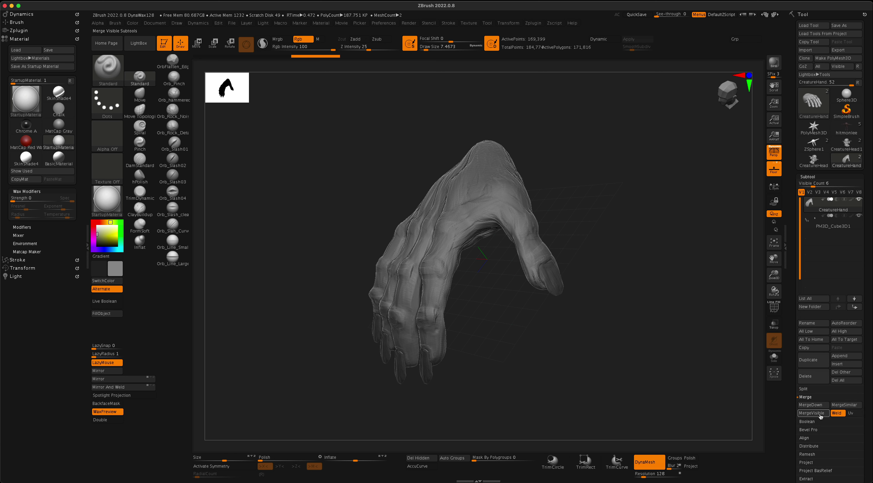
left_click(821, 404)
left_click(746, 420)
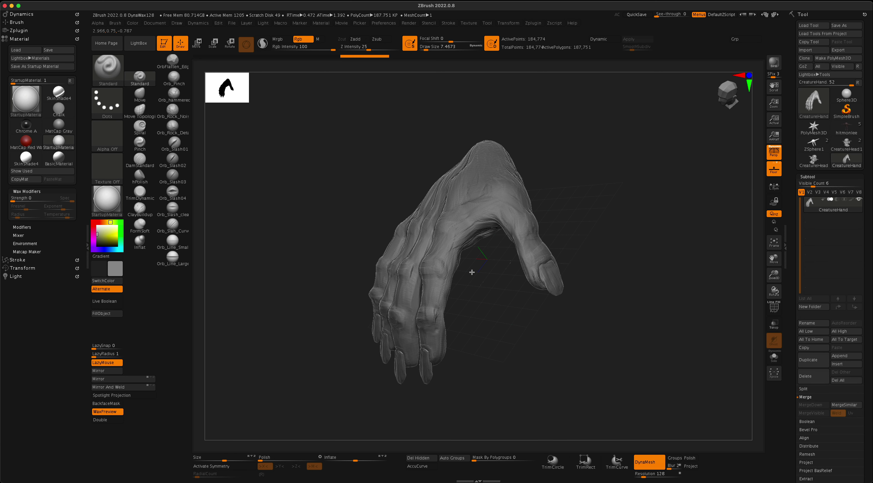
left_click_drag(472, 272, 657, 217)
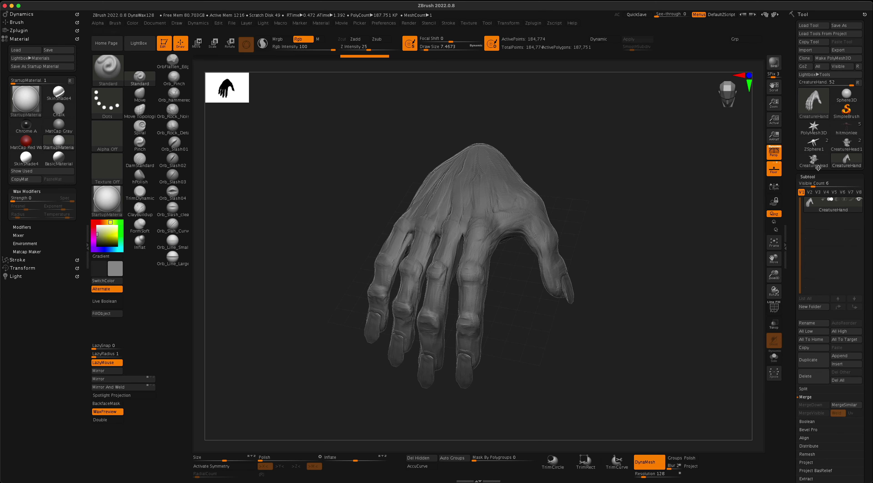
Return to the combined body and head tool and append the merged CreatureHand to it as a subtool.
mouse_move(820, 161)
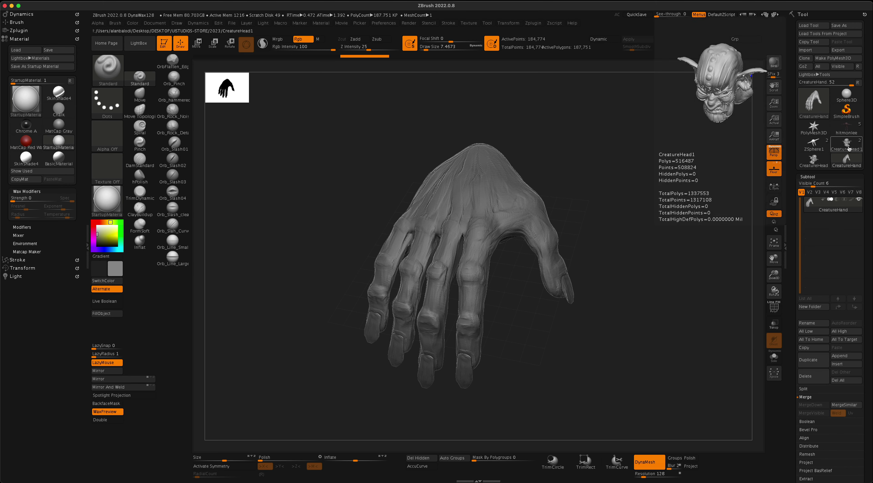
left_click(818, 161)
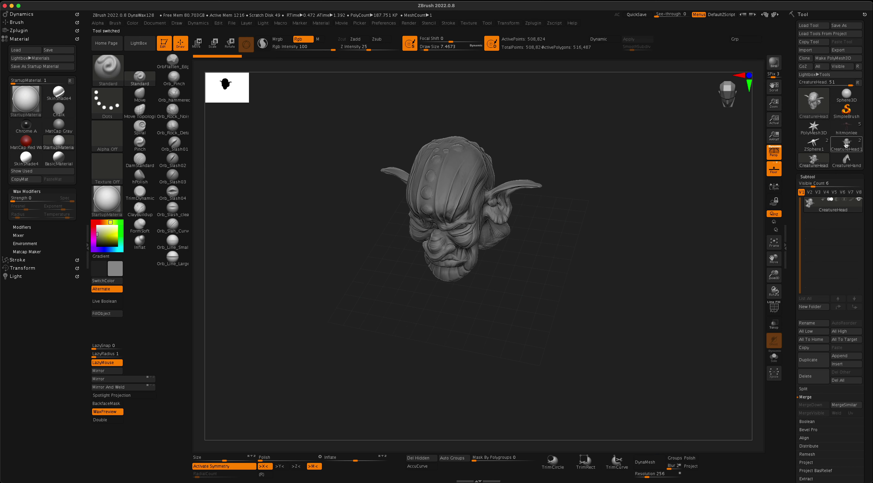
left_click_drag(621, 277, 637, 214, "shift")
left_click_drag(693, 338, 713, 332, "alt")
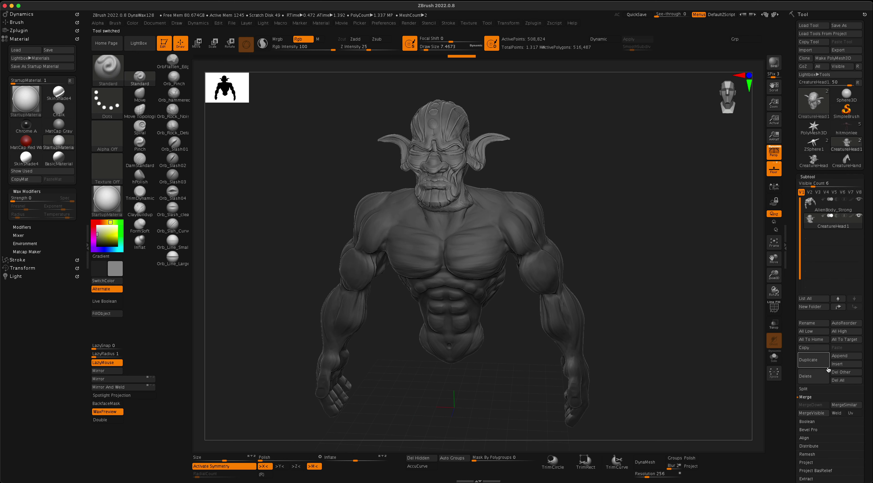
left_click(840, 356)
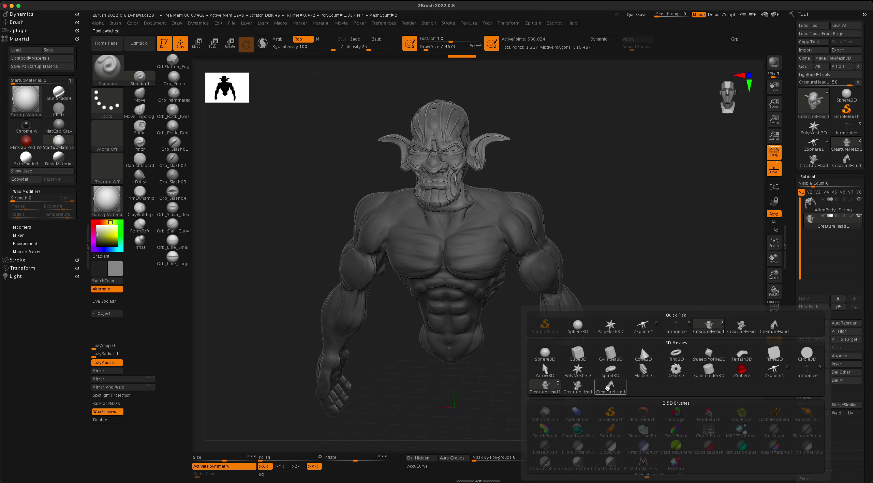
left_click(610, 388)
left_click_drag(656, 349, 647, 344)
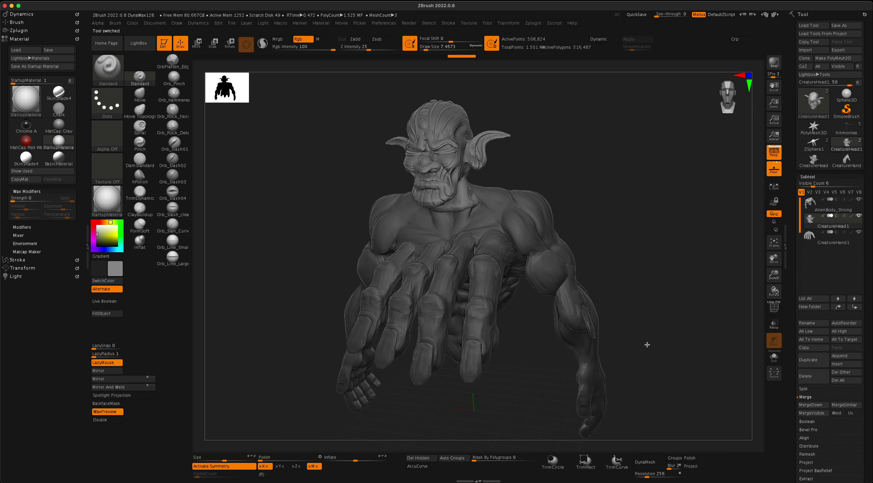
mouse_move(546, 351)
left_mouse_down()
mouse_move(557, 356)
mouse_move(536, 353)
left_mouse_up()
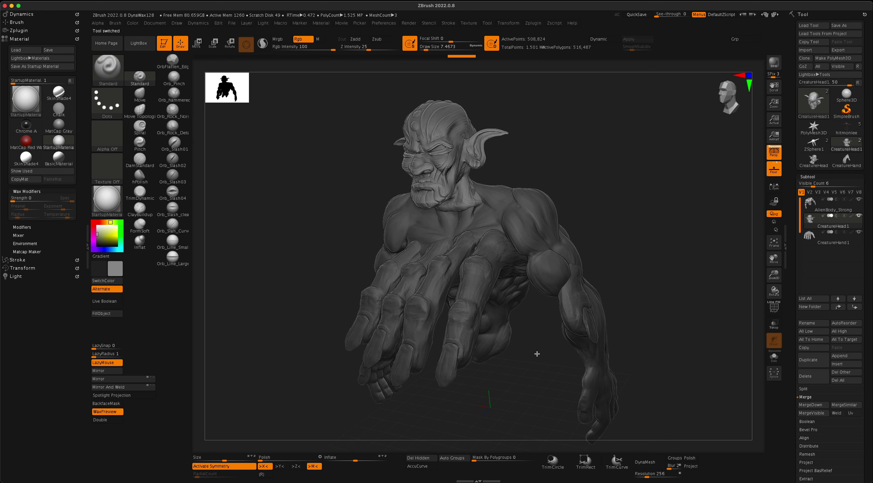
Select the appended hand subtool, move it sideways clear of the torso and rotate it so the fingers point down.
left_click_drag(700, 289, 629, 244, "alt")
key("w")
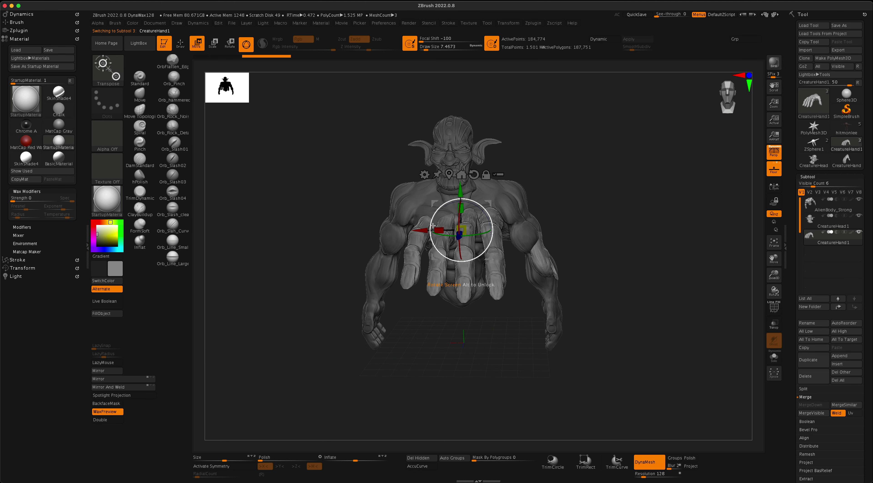
left_click_drag(489, 223, 620, 223)
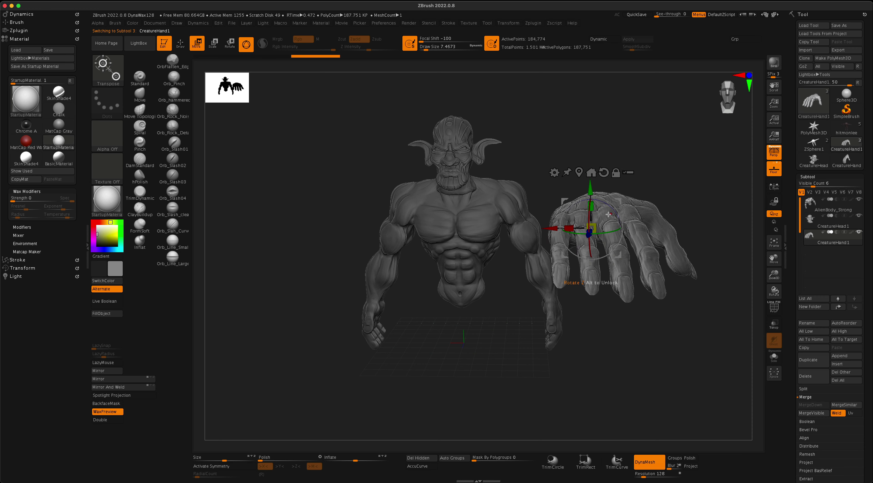
mouse_move(663, 174)
left_mouse_down()
mouse_move(641, 164)
mouse_move(651, 123)
mouse_move(649, 151)
mouse_move(671, 175)
mouse_move(682, 169)
mouse_move(655, 172)
left_mouse_up()
left_click_drag(583, 213, 676, 233)
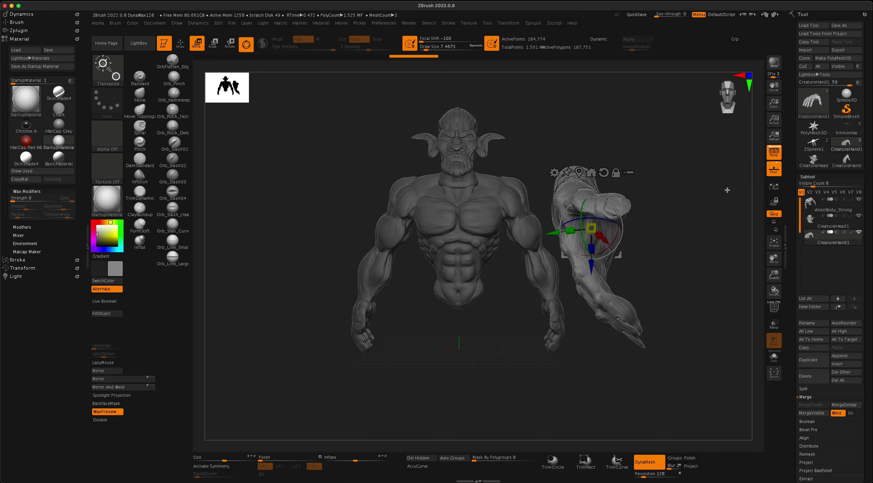
Turn off perspective so the body and hand are viewed orthographically from the front.
left_click_drag(660, 226, 642, 210)
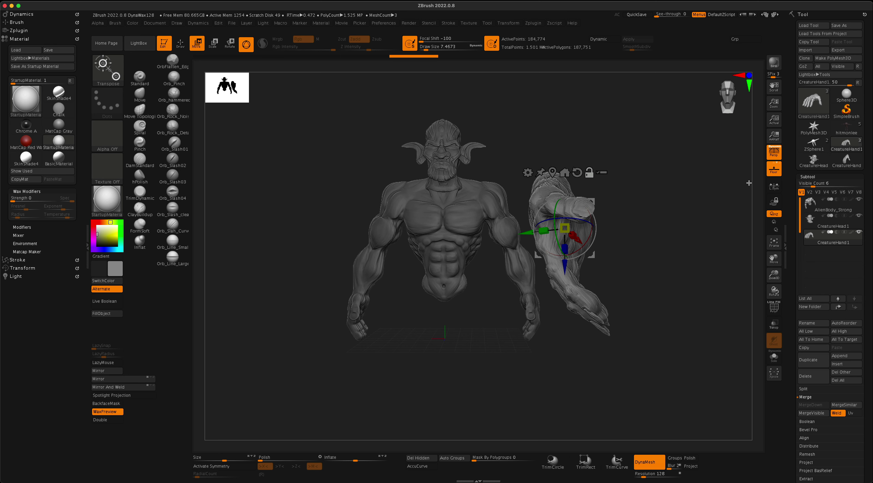
left_click(773, 155)
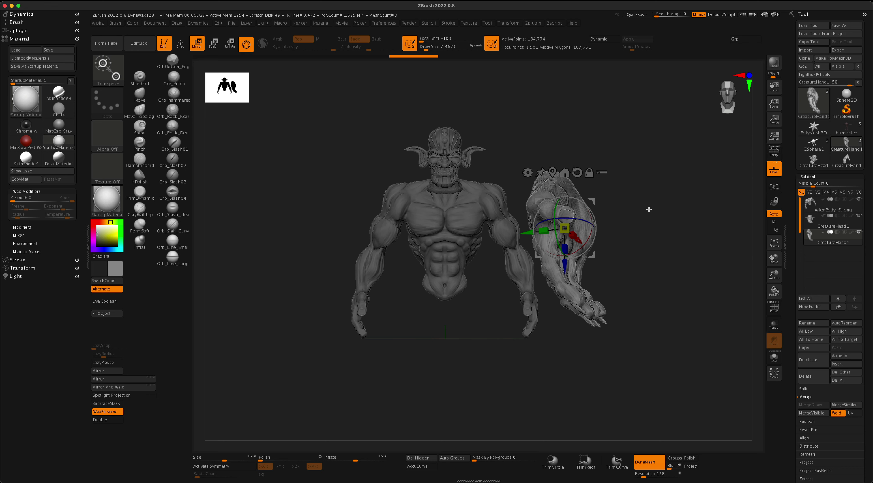
left_click_drag(649, 210, 668, 221, "alt")
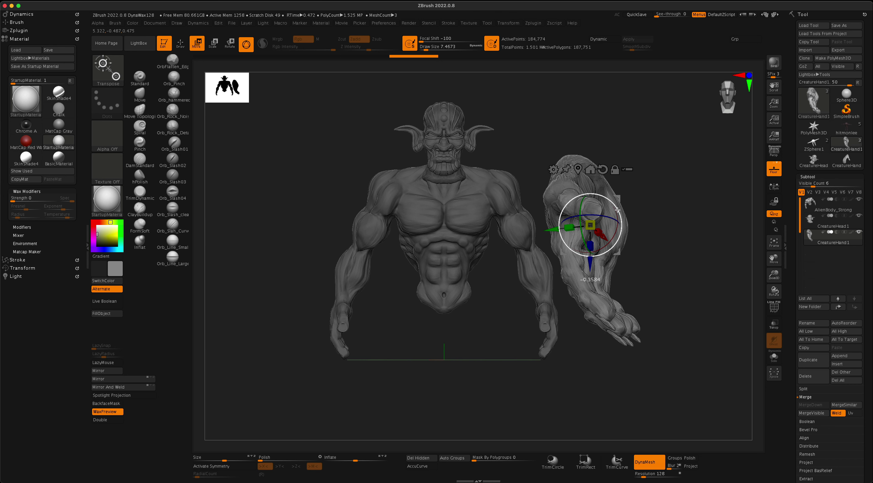
Scale the hand down to the body's proportions and position it over the body's right hand at the wrist.
left_click_drag(618, 210, 315, 344)
left_click_drag(368, 300, 381, 324)
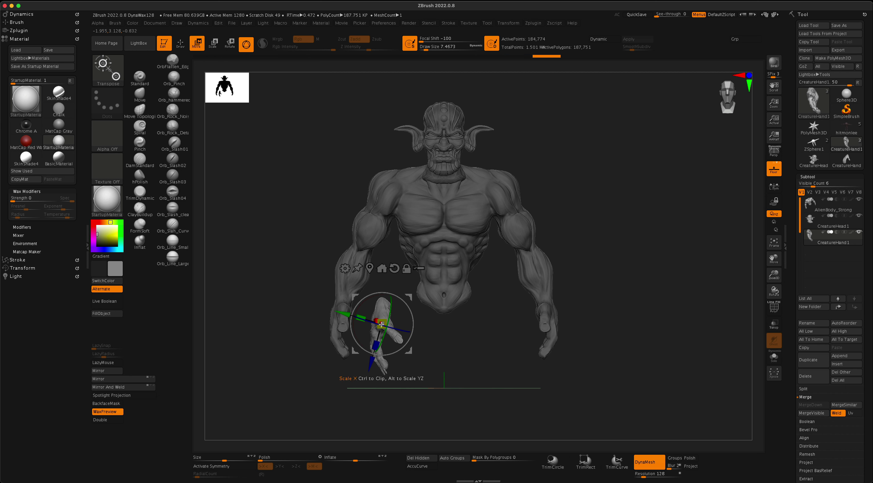
mouse_move(411, 299)
left_mouse_down()
mouse_move(370, 305)
mouse_move(406, 305)
left_mouse_up()
left_click_drag(471, 314, 489, 325)
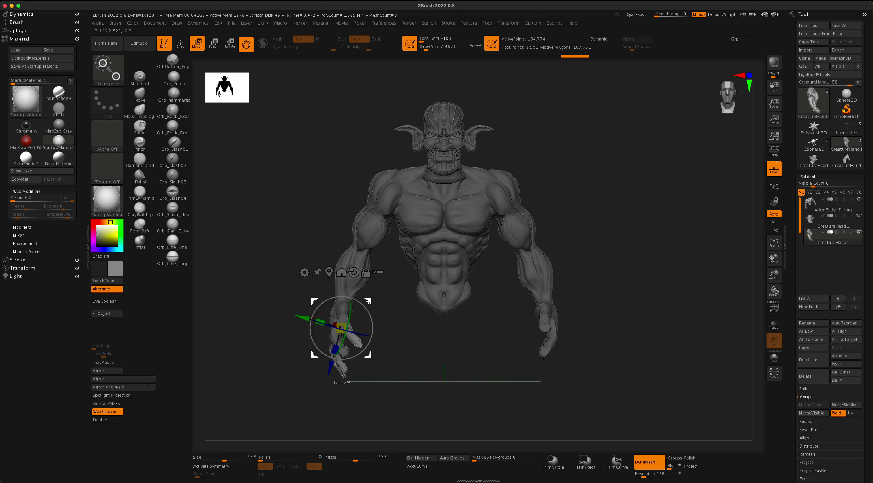
left_click_drag(368, 301, 368, 301)
left_click_drag(412, 330, 373, 306)
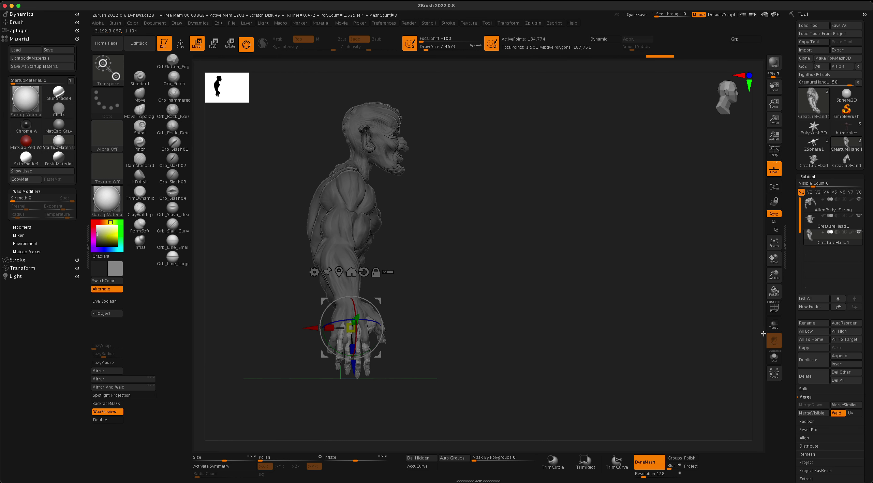
Turn on transparency and fine-tune the creature hand's fit over the right wrist using close side and front views.
left_click(774, 326)
right_click_drag(491, 270, 519, 337, "ctrl")
right_click_drag(522, 305, 548, 284, "alt")
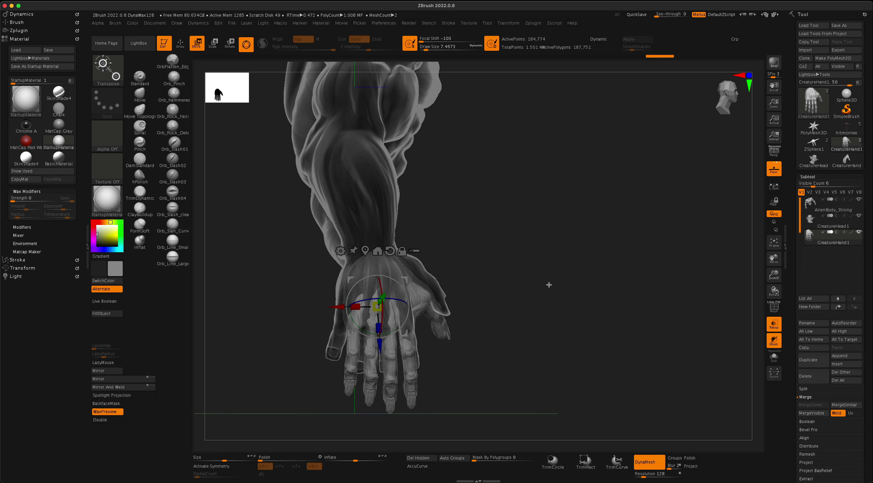
left_click_drag(406, 281, 403, 274)
left_click_drag(513, 261, 455, 292, "shift")
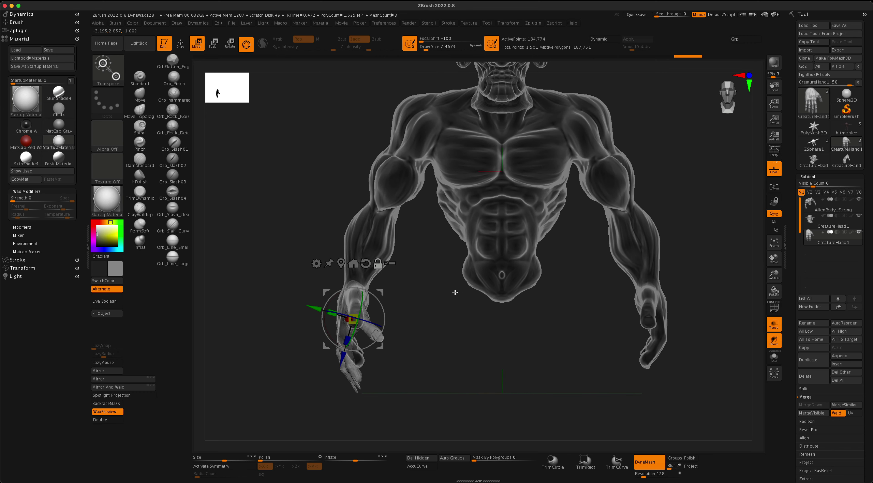
Turn off transparency and choose a lighter grey as the model's display colour.
left_click(770, 328)
left_click_drag(675, 272, 633, 253)
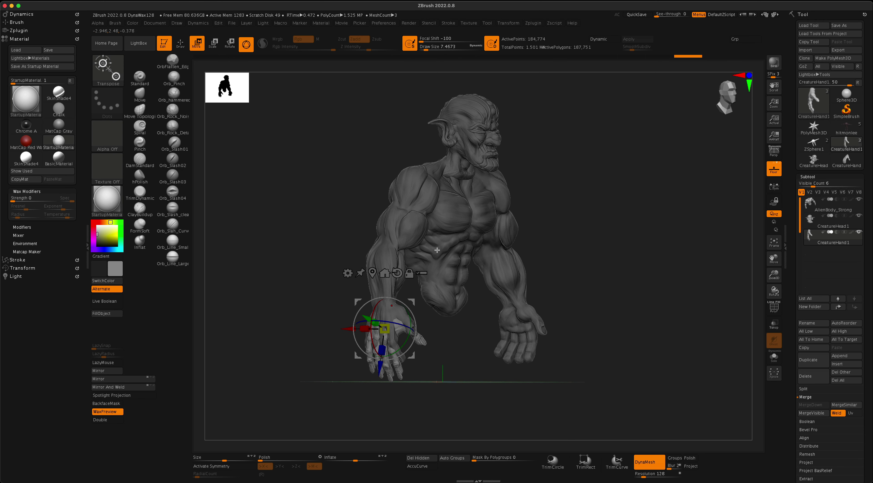
left_click_drag(618, 248, 617, 248)
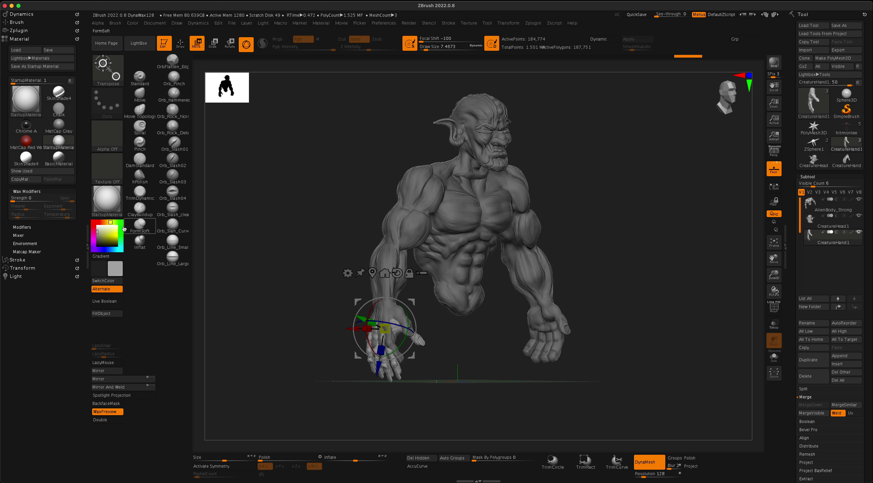
left_click(103, 231)
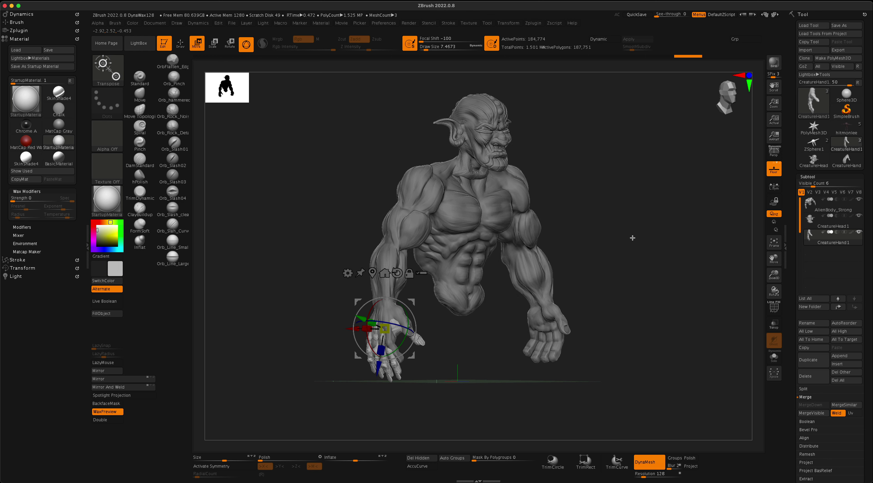
Hide the creature head subtool and face the body from the front.
mouse_move(633, 238)
left_mouse_down()
mouse_move(623, 240)
mouse_move(635, 238)
left_mouse_up()
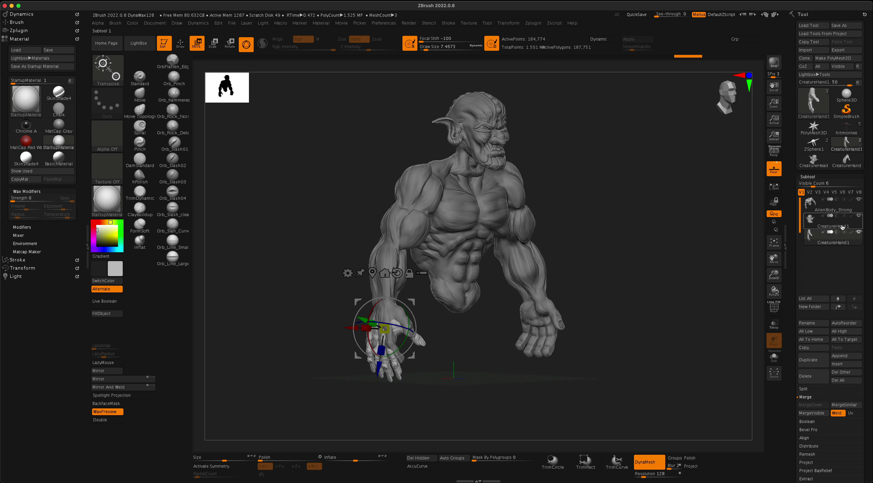
left_click(858, 217)
left_click_drag(618, 232, 586, 245)
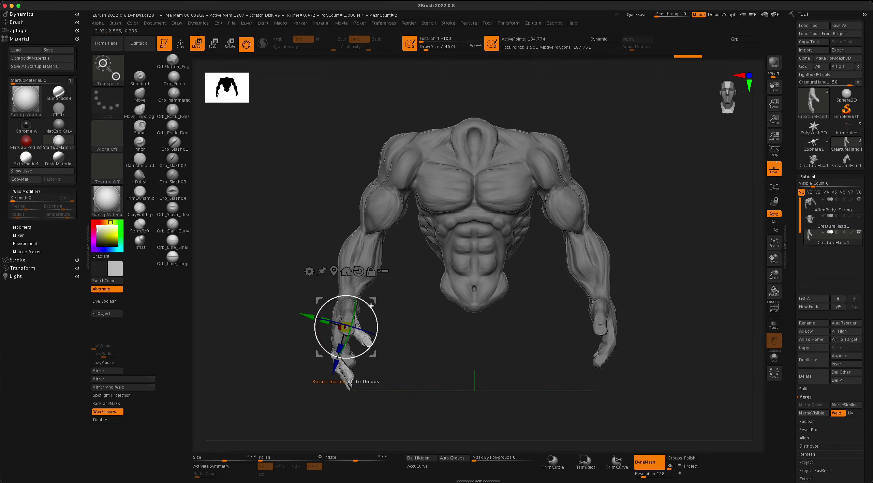
Select the body subtool and slice off its original hands at the wrists with the KnifeCurve brush, using X symmetry.
left_click(821, 205)
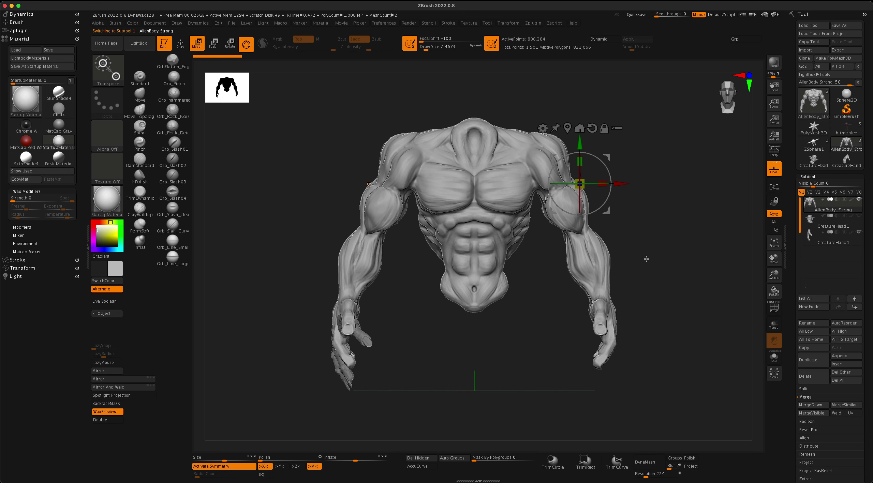
left_click_drag(647, 260, 642, 264, "alt")
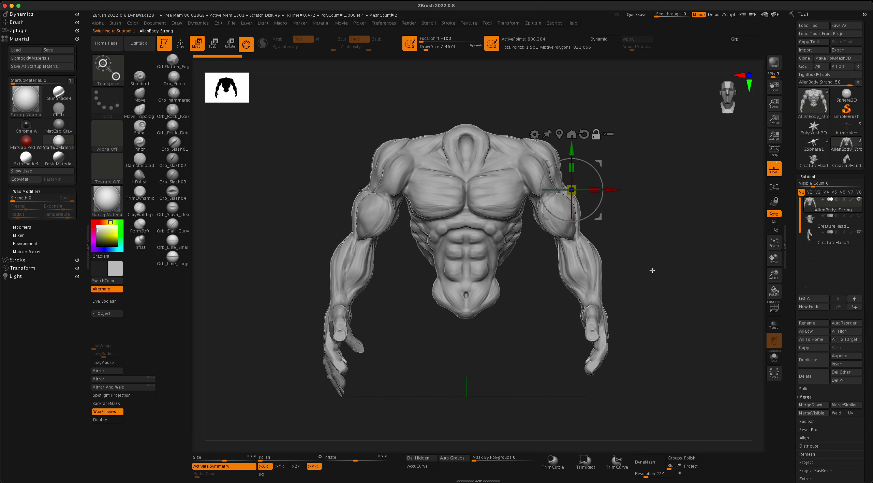
left_click(360, 190)
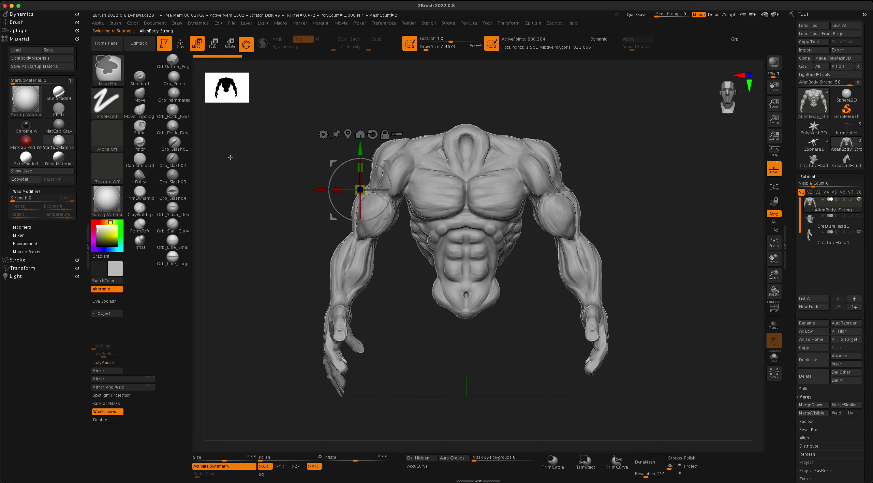
key("ctrl+shift+b")
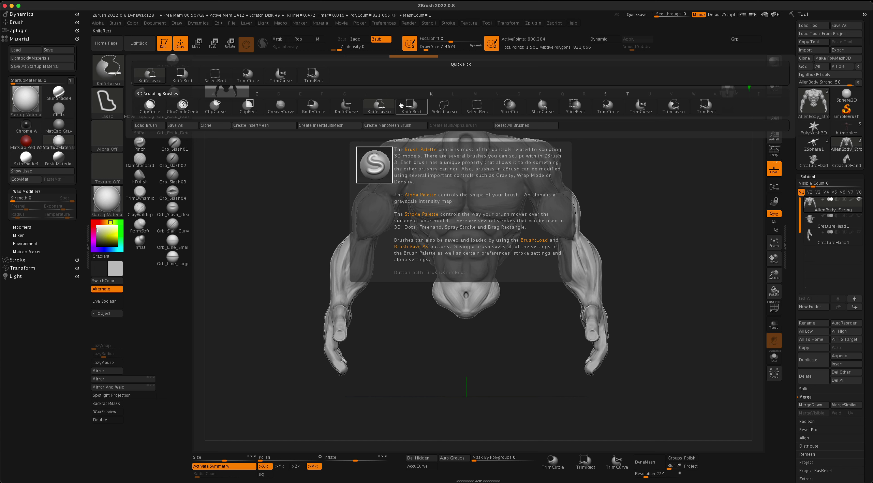
left_click(343, 109)
mouse_move(280, 271)
left_mouse_down()
mouse_move(399, 345)
mouse_move(288, 234)
mouse_move(228, 208)
mouse_move(268, 244)
mouse_move(334, 274)
mouse_move(258, 268)
left_mouse_up()
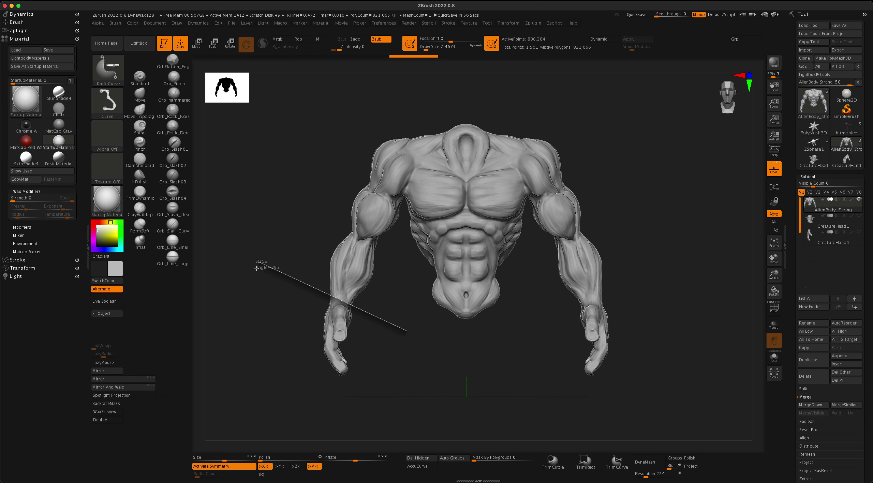
mouse_move(256, 268)
left_mouse_down()
mouse_move(290, 269)
mouse_move(257, 243)
mouse_move(291, 238)
mouse_move(286, 275)
mouse_move(270, 255)
mouse_move(292, 238)
mouse_move(278, 279)
left_mouse_up()
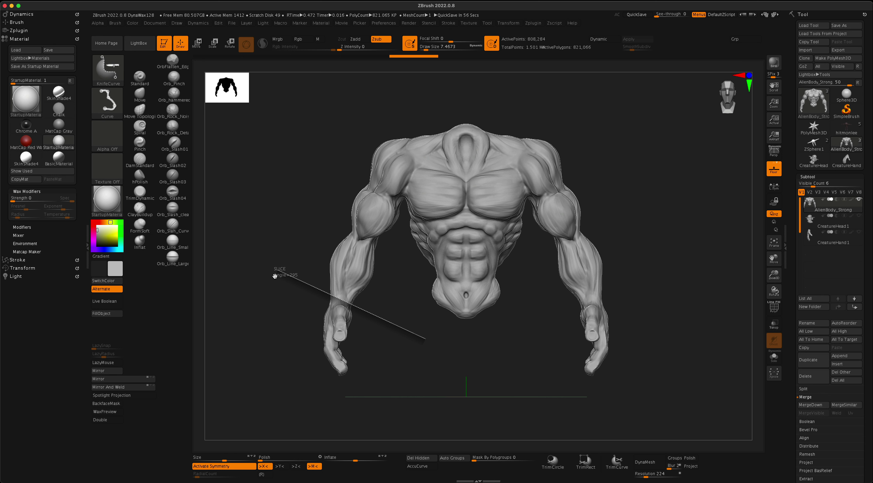
left_click_drag(275, 276, 260, 271)
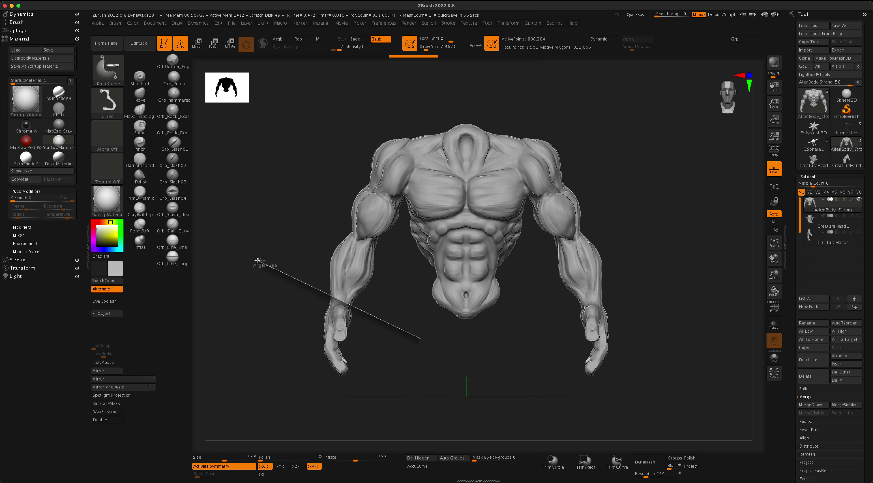
left_click_drag(256, 262, 256, 263)
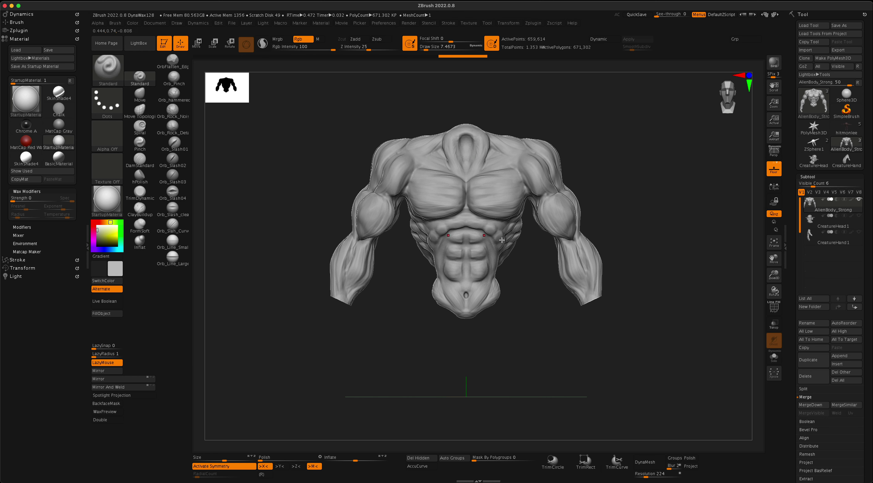
Show the creature hand subtool again alongside the trimmed forearms.
mouse_move(674, 237)
left_mouse_down()
mouse_move(661, 235)
mouse_move(681, 228)
left_mouse_up()
left_click(859, 233)
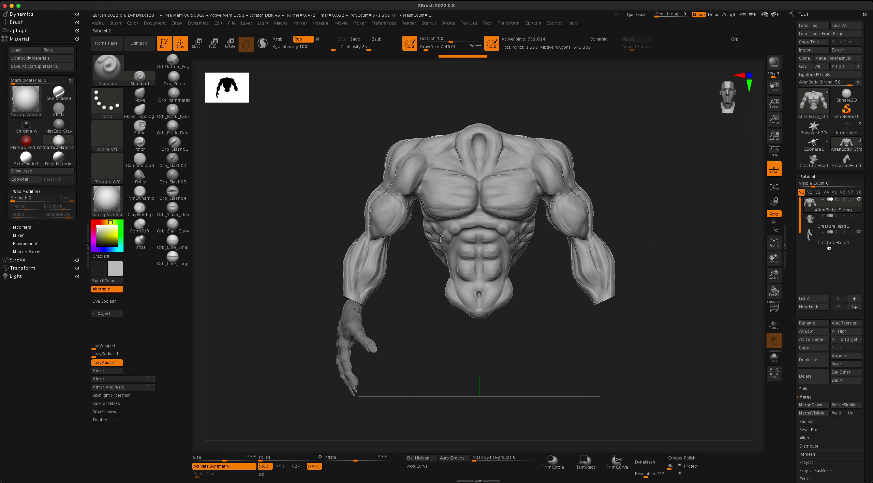
mouse_move(669, 235)
left_mouse_down()
mouse_move(688, 234)
mouse_move(654, 222)
mouse_move(680, 230)
mouse_move(665, 230)
mouse_move(669, 247)
left_mouse_up()
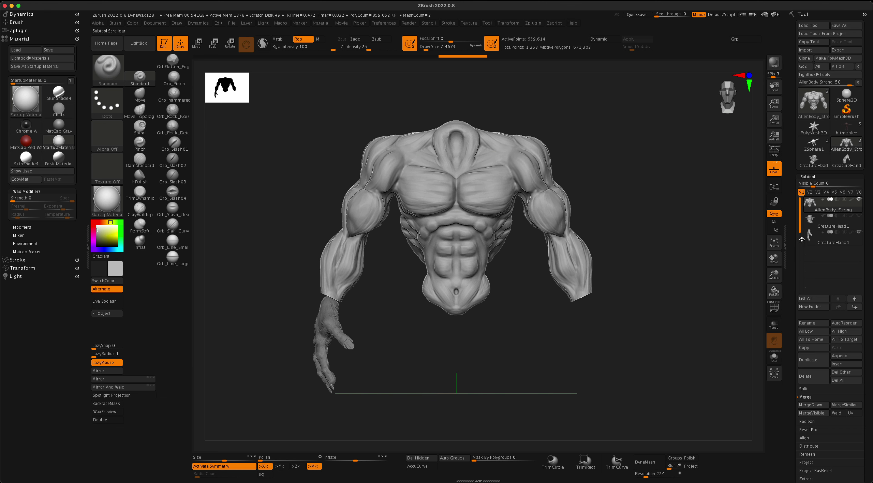
Select the creature hand subtool and inflate it by 10 to match the forearm's thickness.
left_click(817, 243)
left_click_drag(493, 326, 510, 321, "alt")
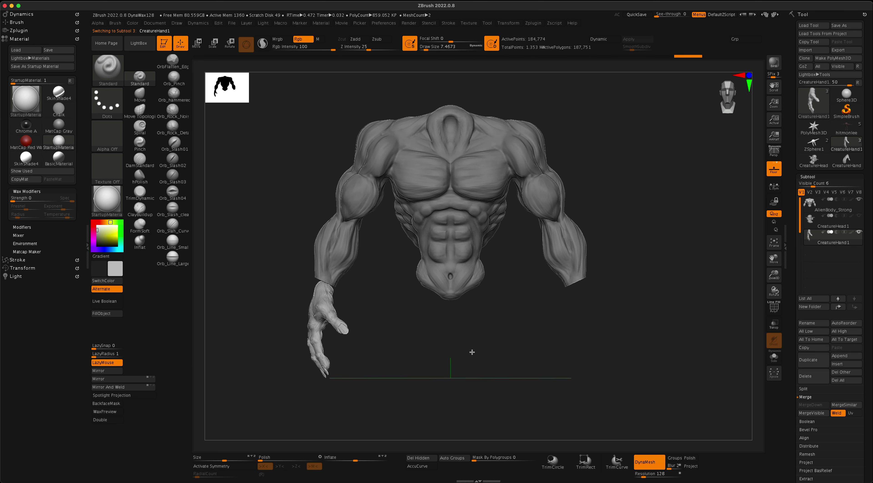
mouse_move(473, 352)
left_mouse_down()
mouse_move(499, 351)
mouse_move(474, 355)
mouse_move(397, 334)
mouse_move(421, 336)
mouse_move(379, 333)
mouse_move(437, 331)
mouse_move(419, 335)
mouse_move(431, 347)
mouse_move(447, 275)
mouse_move(441, 314)
mouse_move(450, 314)
mouse_move(427, 320)
mouse_move(460, 316)
mouse_move(409, 318)
mouse_move(413, 328)
left_mouse_up()
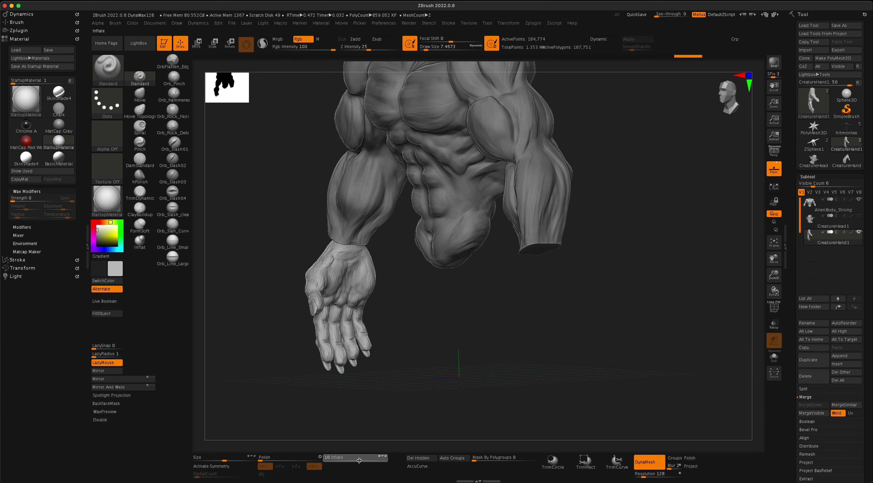
left_click_drag(433, 338, 421, 313)
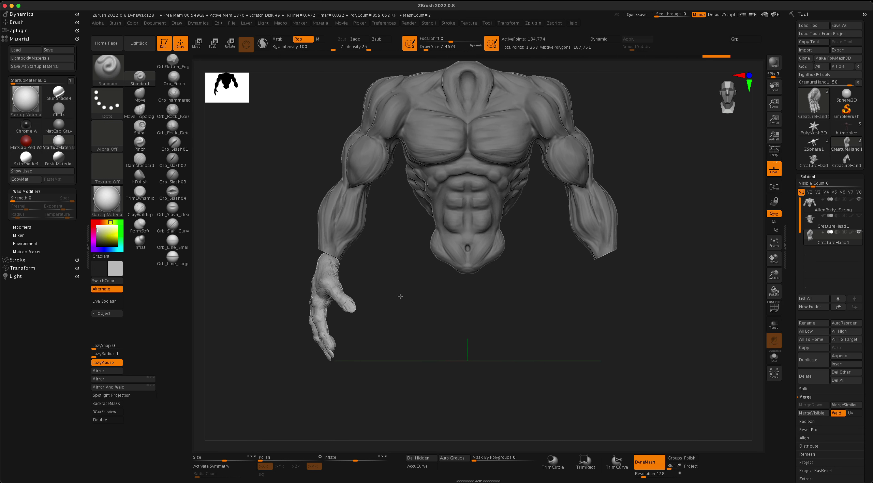
Mirror and weld the hand onto the opposite arm and move the hands subtool directly below the body in the subtool order.
left_click(125, 388)
left_click_drag(398, 318, 443, 317)
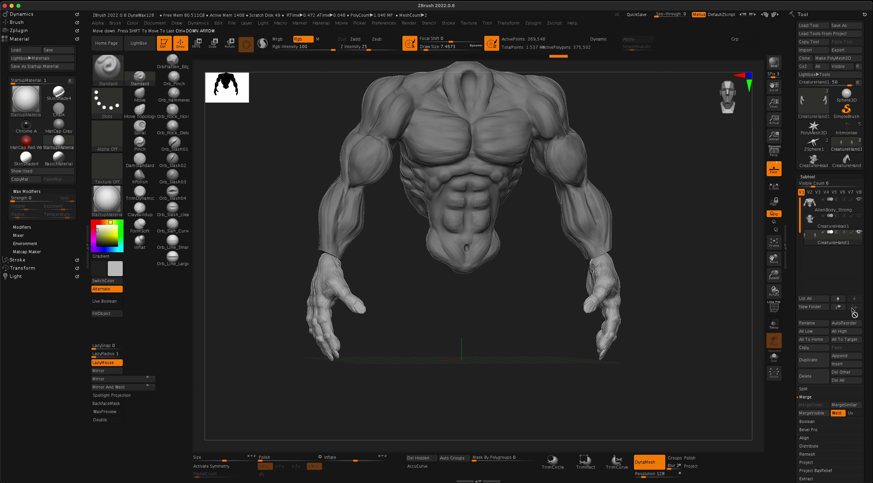
left_click(840, 307)
mouse_move(808, 203)
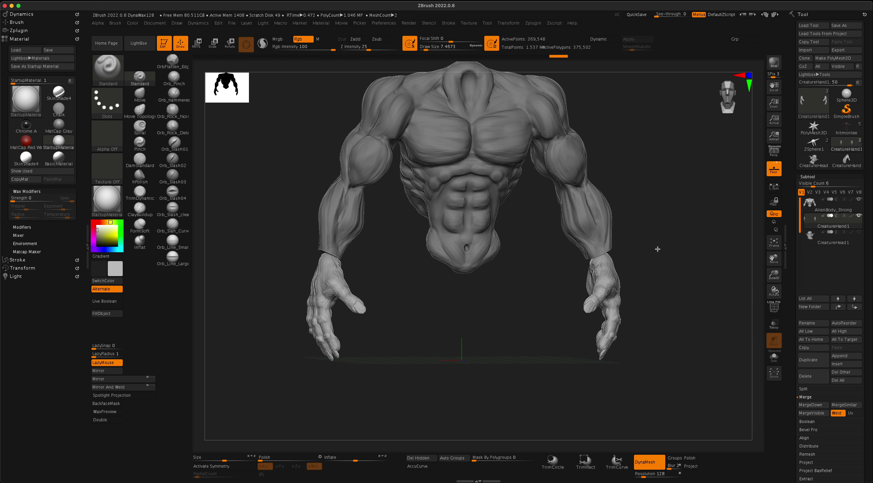
key("f")
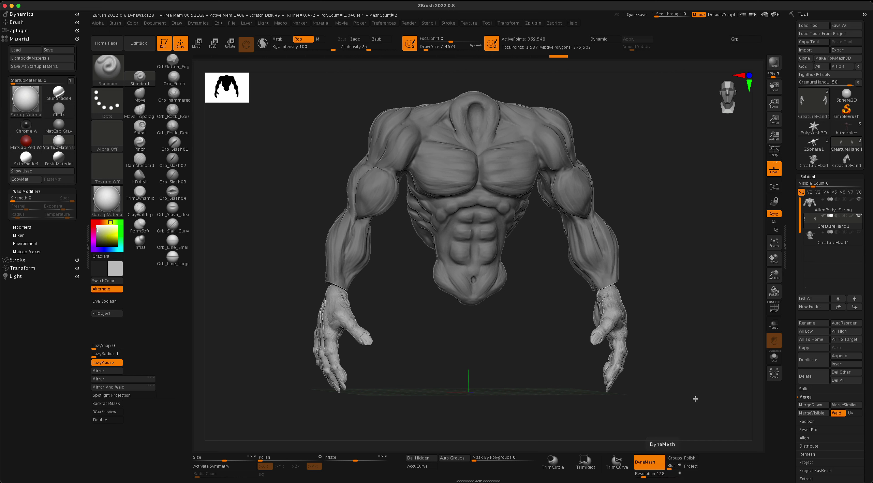
Turn off DynaMesh for the mirrored hands subtool.
left_click(821, 207)
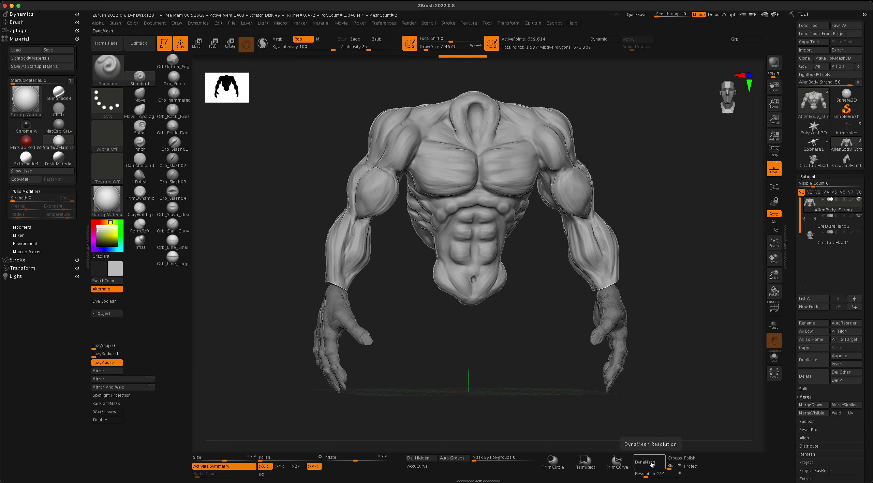
left_click(811, 222)
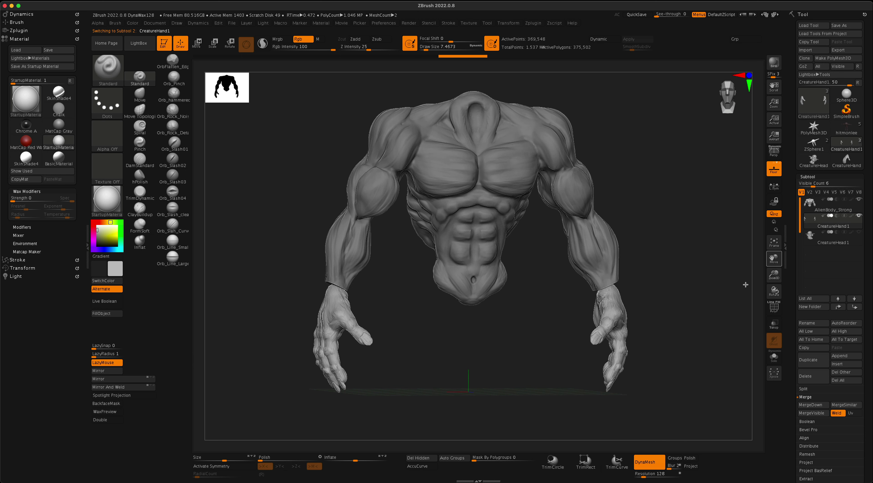
left_click(655, 465)
left_click(653, 464)
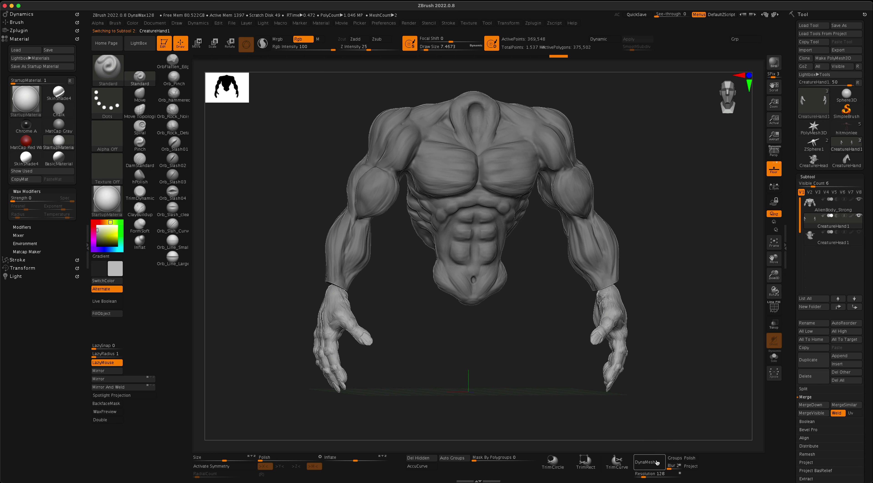
left_click(650, 474)
left_click_drag(666, 303, 671, 327)
left_click_drag(661, 264, 680, 256)
Merge the AlienBody_Strong subtool down with the hands subtool and accept the non-undoable operation.
left_click(832, 204)
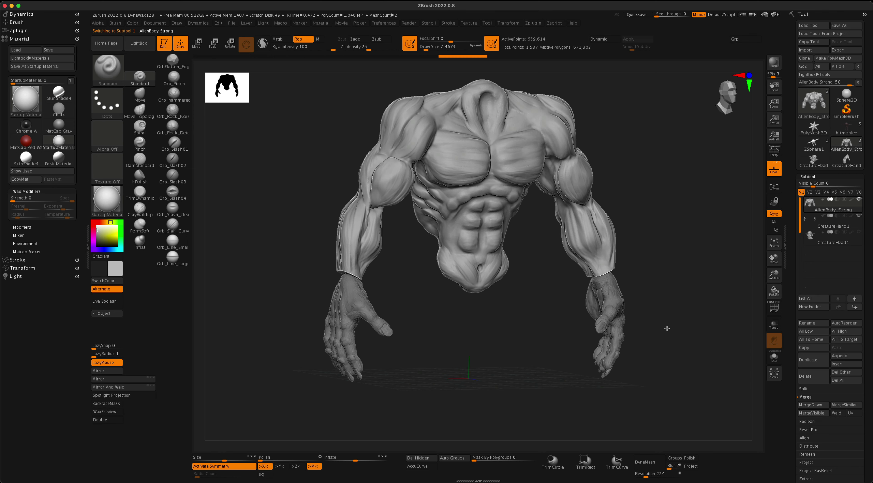
mouse_move(673, 378)
left_mouse_down()
mouse_move(683, 372)
mouse_move(673, 371)
mouse_move(663, 410)
mouse_move(675, 363)
left_mouse_up()
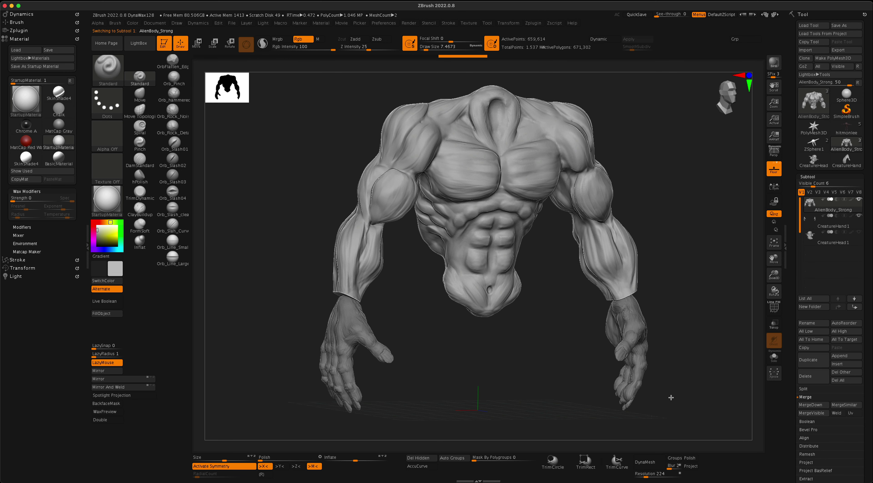
left_click_drag(671, 398, 664, 409)
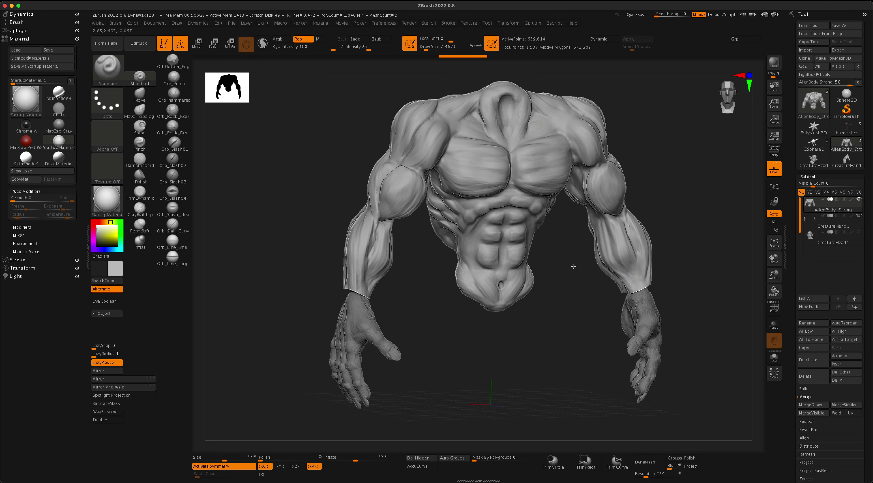
left_click_drag(697, 188, 666, 214)
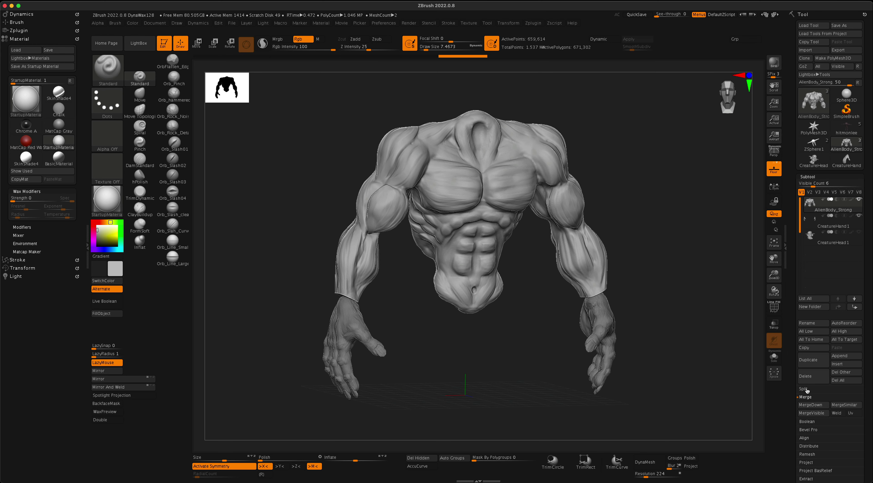
left_click(813, 407)
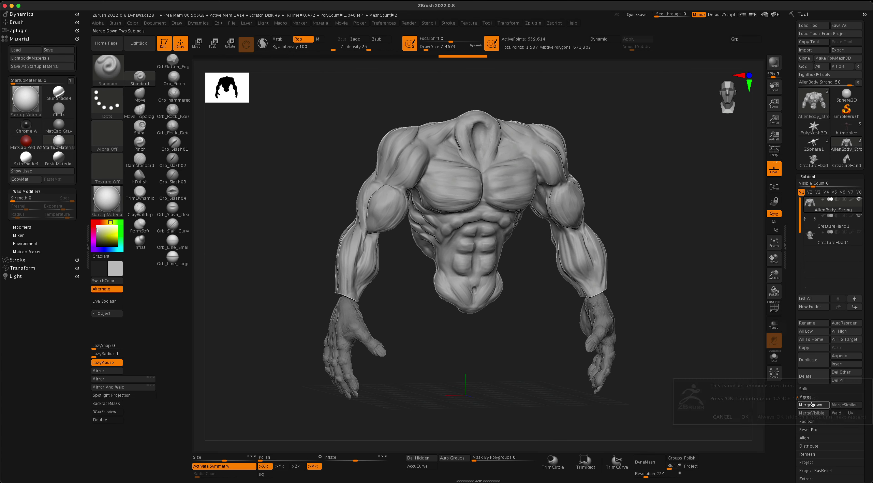
left_click(745, 418)
Apply DynaMesh to the merged body and hands at resolution 224.
left_click_drag(670, 317, 695, 326)
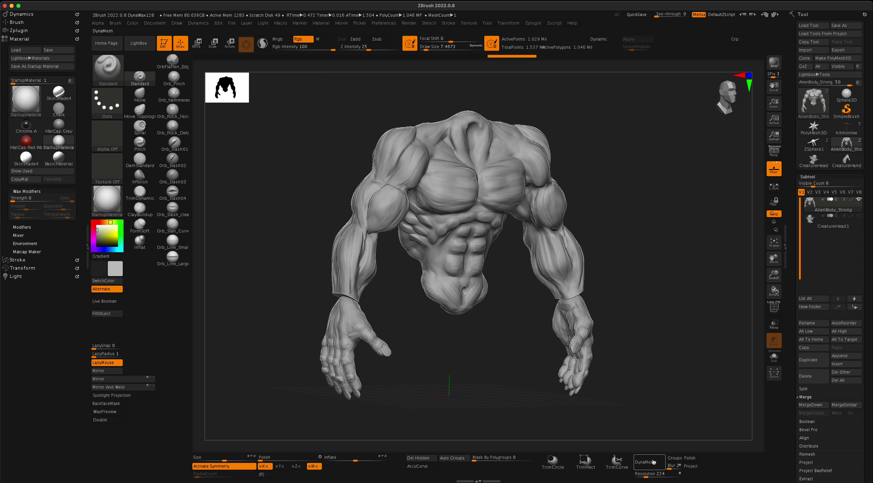
left_click_drag(649, 354, 668, 365)
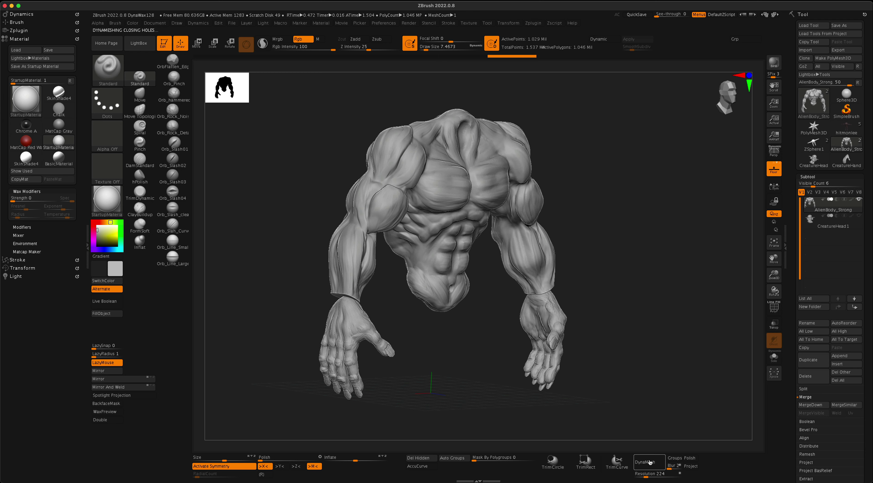
left_click_drag(599, 277, 581, 289)
left_click_drag(463, 340, 475, 317)
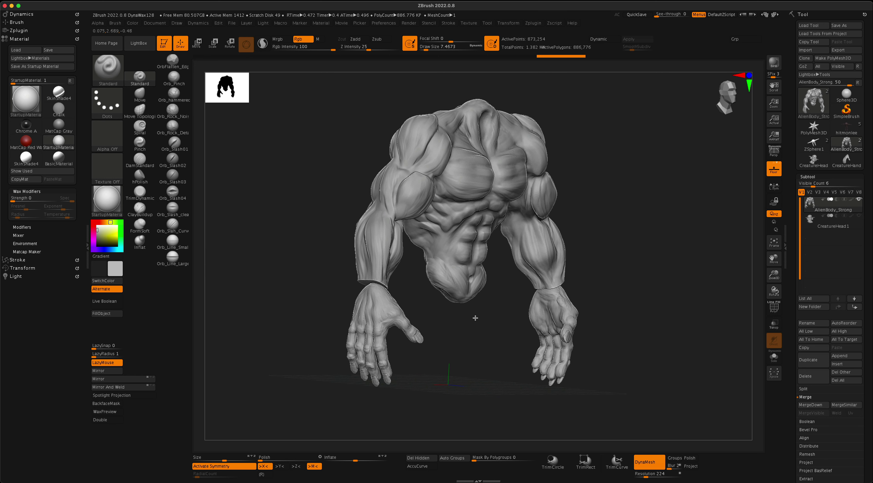
Build up clay over the outer and back side of the wrist seam using ClayBuildup at a draw size of about 207.
left_click_drag(285, 185, 302, 118, "alt")
left_click_drag(303, 257, 357, 282)
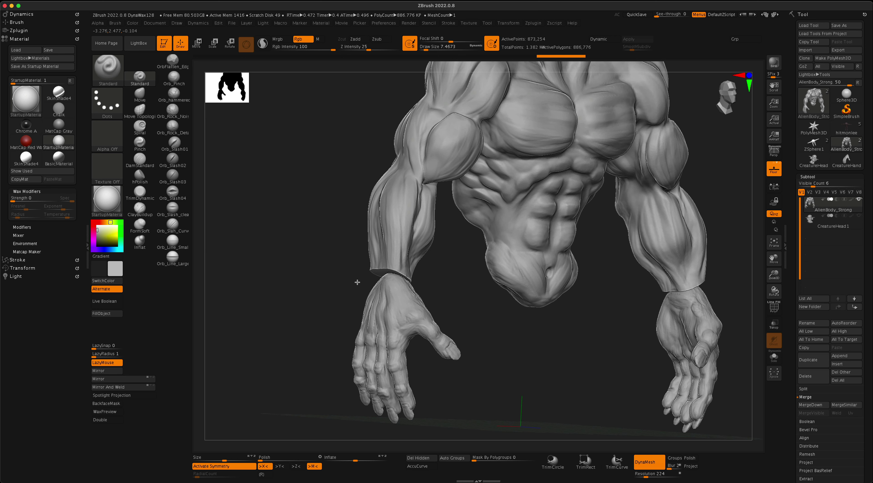
left_click(140, 208)
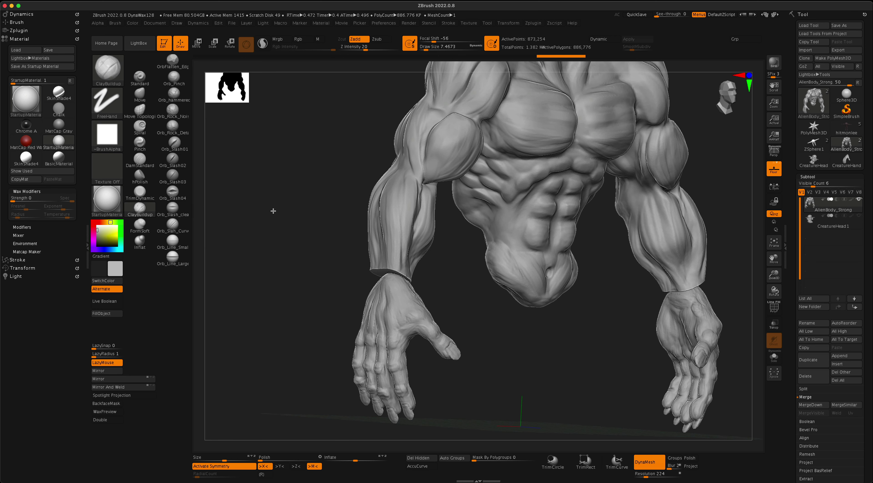
key("s")
left_click_drag(300, 213, 297, 212)
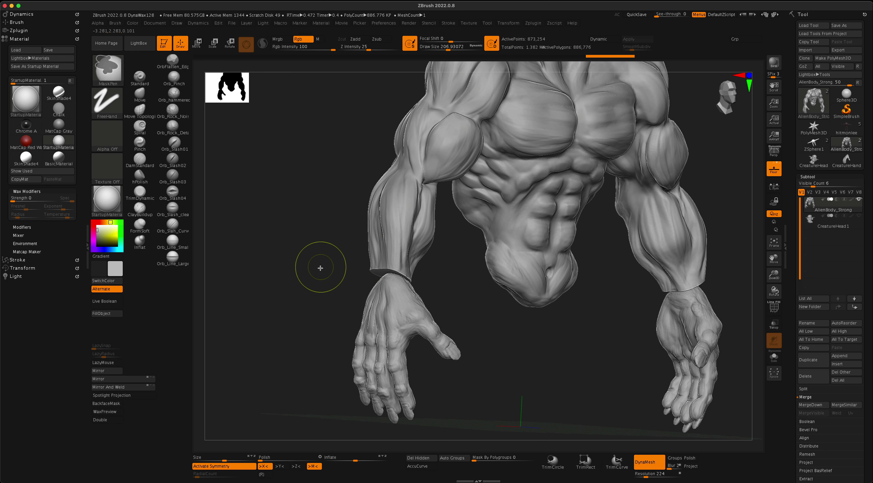
mouse_move(317, 268)
left_mouse_down()
mouse_move(333, 282)
mouse_move(395, 276)
left_mouse_up()
left_click_drag(324, 259, 382, 268)
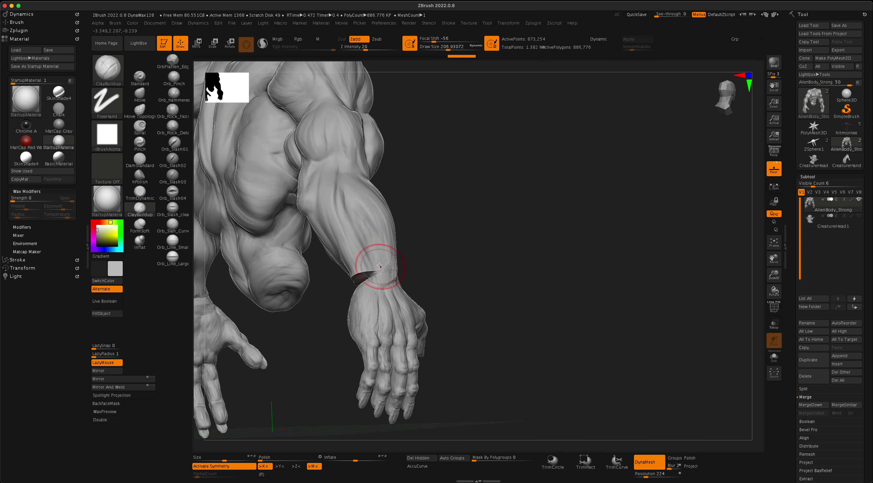
left_click_drag(429, 237, 406, 256)
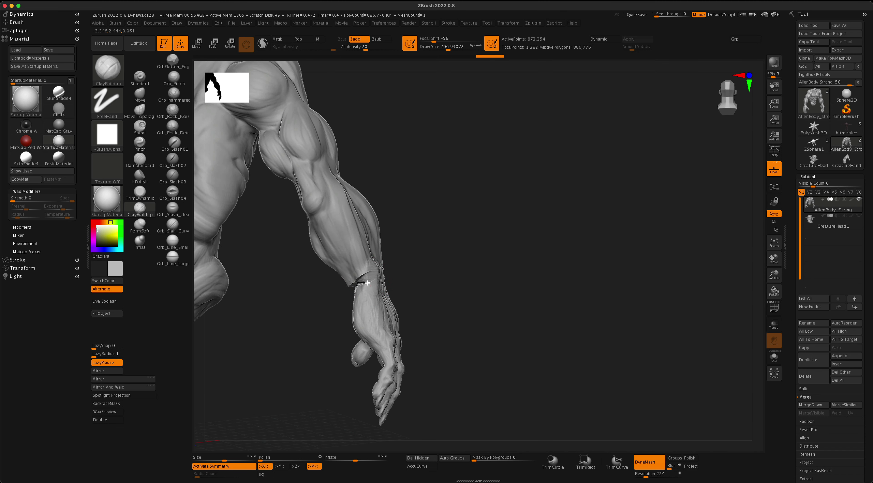
left_click_drag(366, 296, 432, 230)
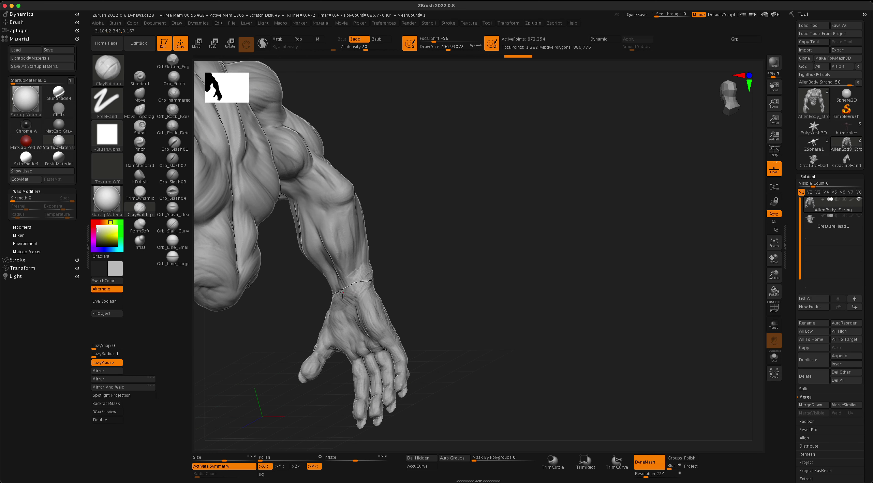
Fill the wrist seam on the palm, back-of-hand and thumb sides with ClayBuildup strokes.
left_click_drag(342, 297, 356, 284)
mouse_move(421, 248)
left_mouse_down()
mouse_move(433, 218)
mouse_move(425, 231)
left_mouse_up()
mouse_move(363, 291)
left_mouse_down()
mouse_move(339, 287)
mouse_move(355, 282)
left_mouse_up()
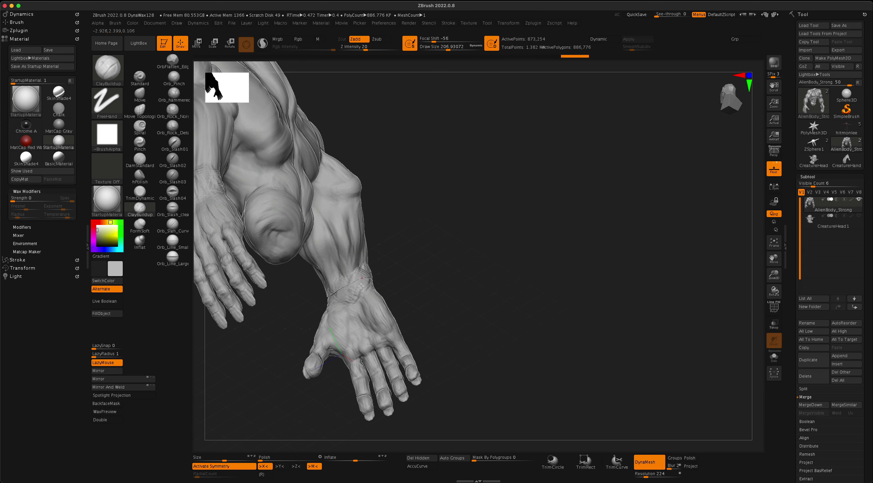
mouse_move(422, 238)
left_mouse_down()
mouse_move(450, 210)
mouse_move(430, 230)
left_mouse_up()
mouse_move(315, 302)
left_mouse_down()
mouse_move(298, 308)
mouse_move(347, 277)
left_mouse_up()
left_click_drag(402, 257, 329, 278)
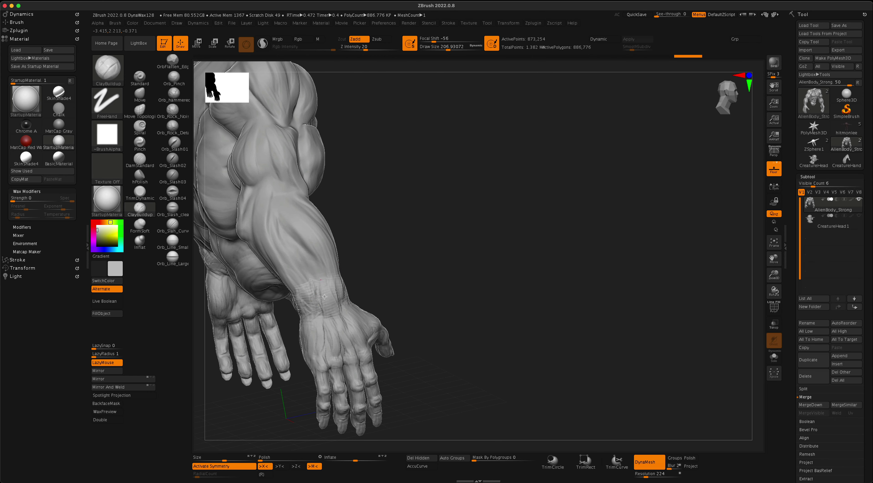
left_click_drag(416, 249, 331, 273)
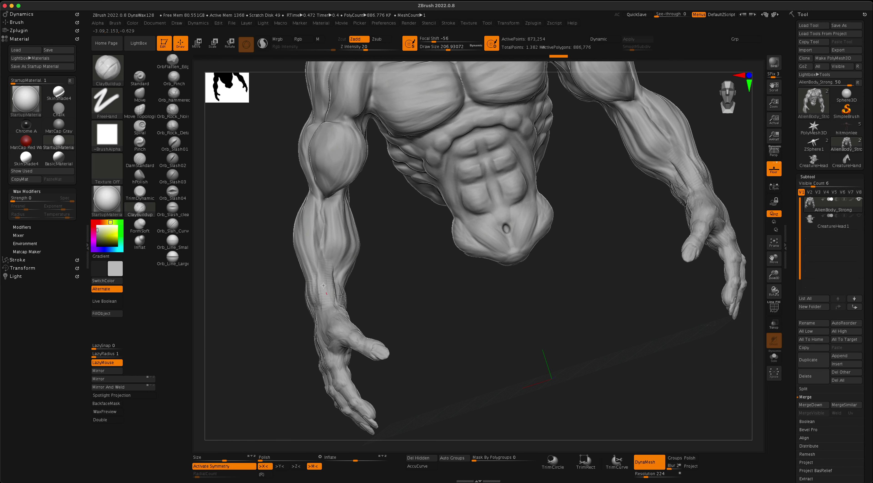
left_click_drag(296, 305, 254, 325)
mouse_move(407, 302)
left_mouse_down()
mouse_move(358, 311)
mouse_move(431, 279)
mouse_move(374, 301)
left_mouse_up()
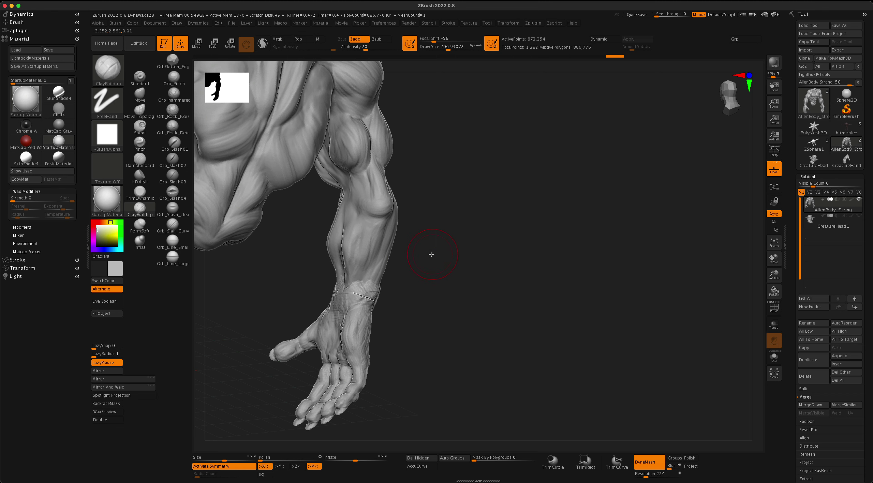
Re-DynaMesh the body and smooth the built-up clay around the wrist joint.
left_click_drag(430, 238, 498, 297, "ctrl")
left_click_drag(361, 298, 362, 303)
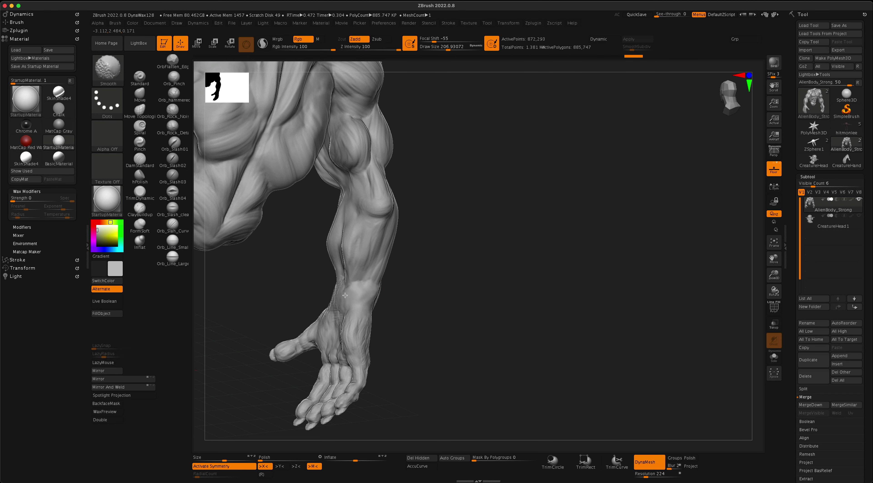
left_click_drag(404, 275, 434, 279)
left_click_drag(393, 292, 392, 302, "shift")
Layer ClayBuildup strokes on the thumb side and back of the wrist to blend the hand into the lower forearm.
left_click_drag(481, 280, 419, 301)
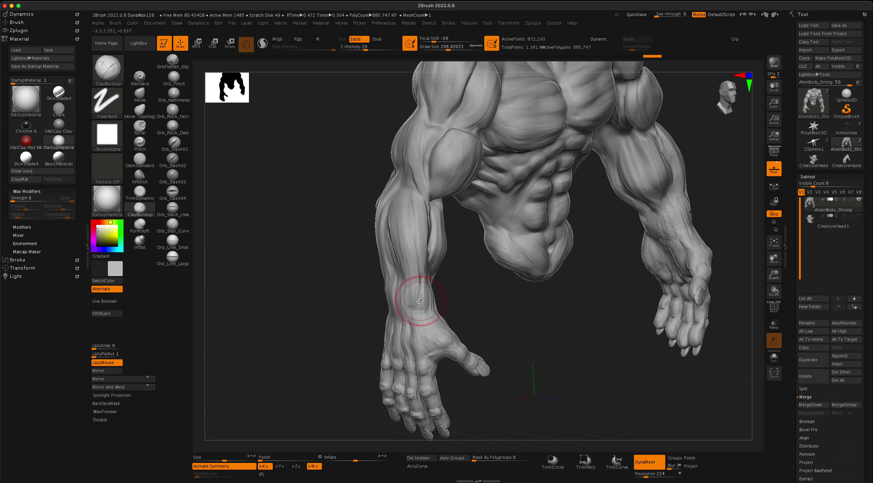
mouse_move(344, 302)
left_mouse_down()
mouse_move(425, 296)
mouse_move(446, 311)
left_mouse_up()
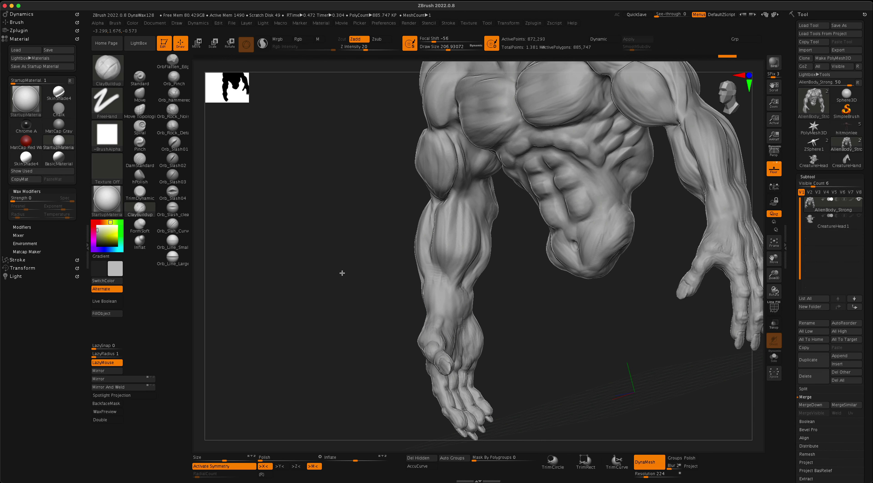
mouse_move(342, 273)
left_mouse_down()
mouse_move(432, 297)
mouse_move(427, 306)
left_mouse_up()
mouse_move(390, 306)
left_mouse_down()
mouse_move(459, 310)
mouse_move(428, 300)
left_mouse_up()
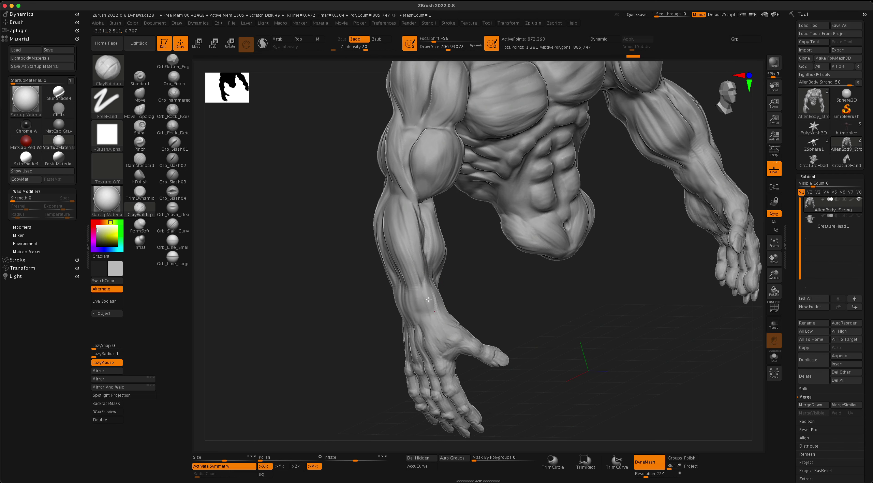
left_click_drag(345, 325, 400, 293)
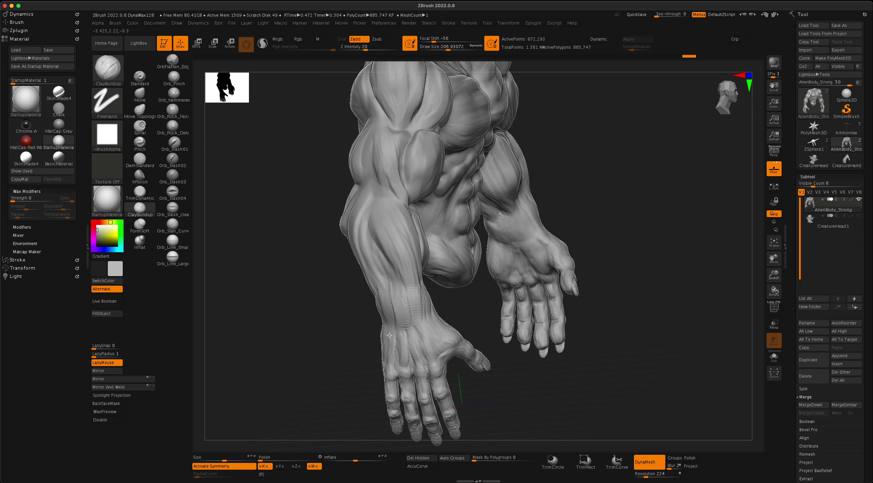
right_click_drag(389, 335, 357, 324)
left_click_drag(469, 269, 380, 304)
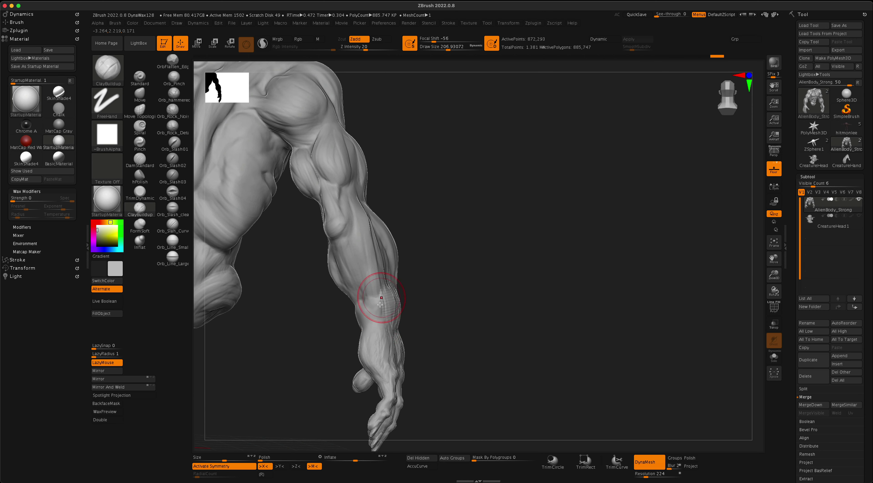
Extend the forearm muscle and tendon forms down into the wrist with ClayBuildup strokes around the lower arm.
left_click_drag(412, 244, 458, 260)
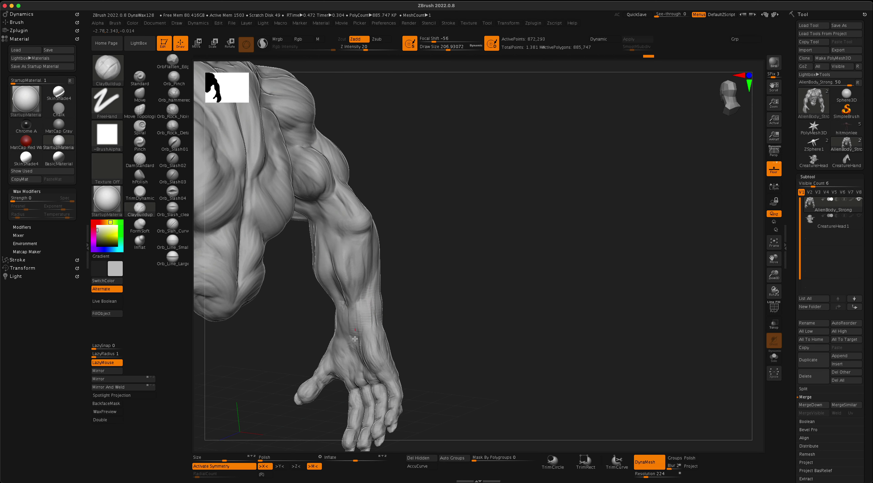
left_click_drag(420, 281, 375, 287)
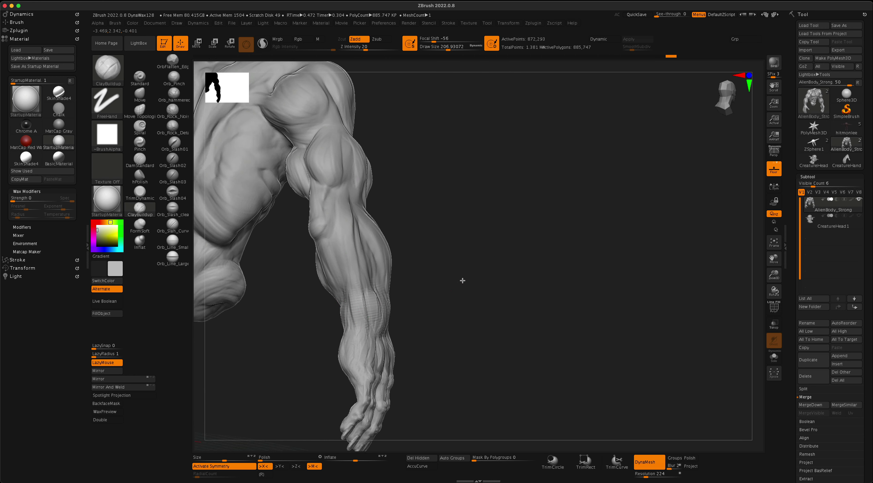
left_click_drag(462, 279, 358, 294)
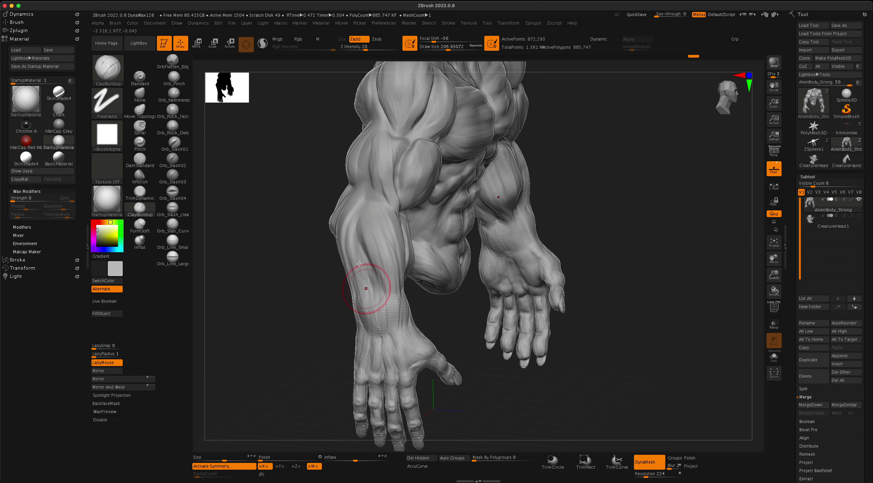
mouse_move(359, 264)
left_mouse_down()
mouse_move(367, 295)
mouse_move(379, 298)
left_mouse_up()
left_click_drag(394, 264, 395, 281)
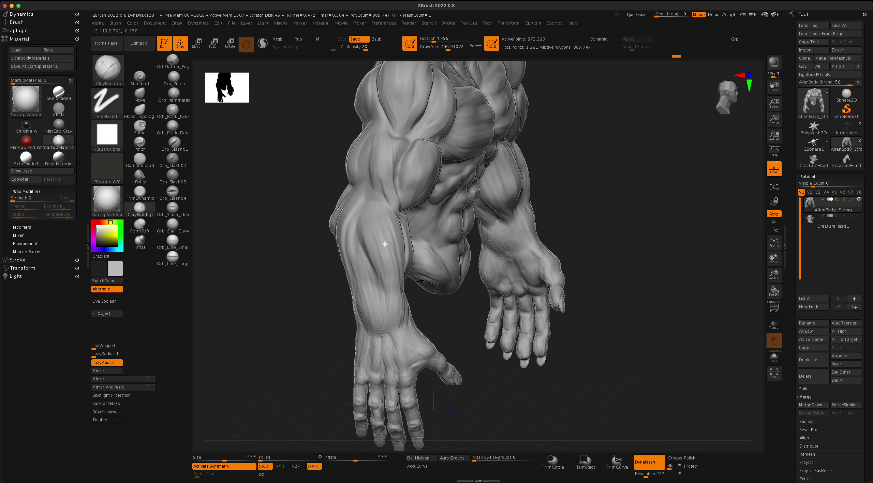
mouse_move(448, 311)
left_mouse_down()
mouse_move(464, 306)
mouse_move(367, 327)
left_mouse_up()
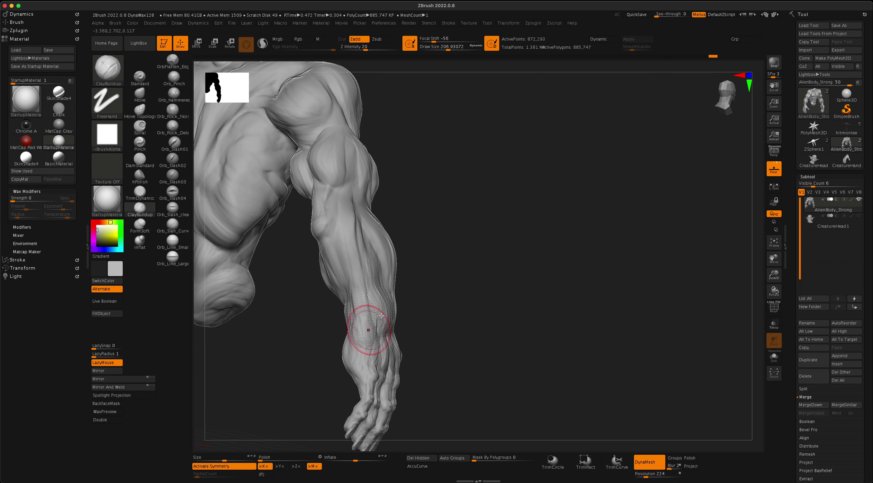
mouse_move(489, 313)
left_mouse_down()
mouse_move(386, 318)
mouse_move(421, 308)
mouse_move(346, 324)
mouse_move(433, 312)
mouse_move(609, 263)
mouse_move(597, 286)
mouse_move(583, 286)
left_mouse_up()
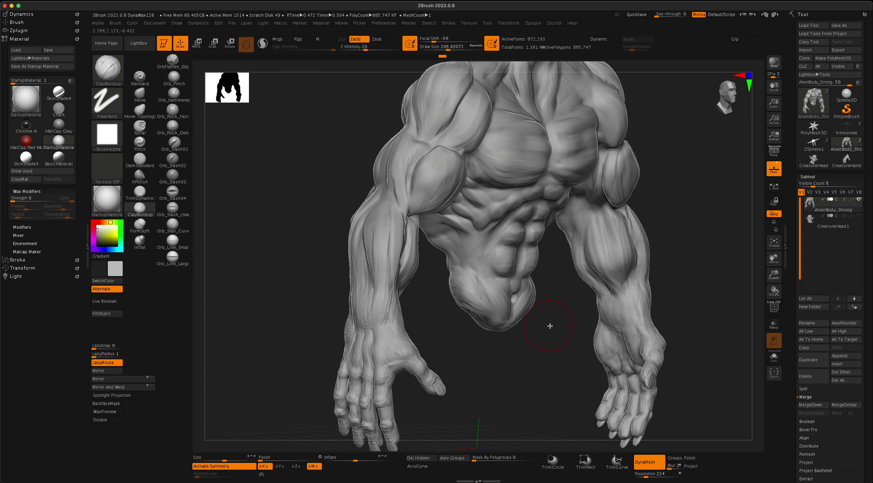
Build up the muscle forms along the outer forearm of the opposite arm with symmetrical ClayBuildup strokes.
left_click_drag(549, 327, 434, 337, "alt")
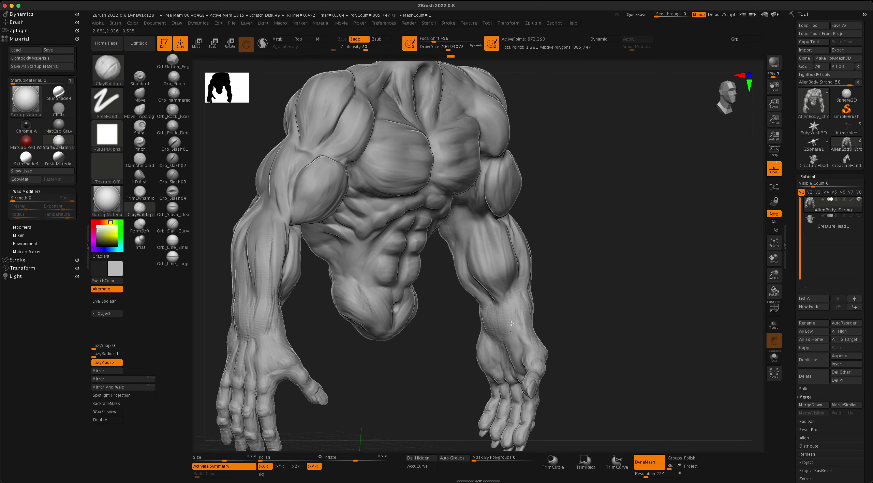
mouse_move(556, 307)
left_mouse_down()
mouse_move(600, 292)
mouse_move(718, 298)
mouse_move(715, 283)
mouse_move(618, 291)
mouse_move(607, 262)
mouse_move(626, 226)
mouse_move(627, 268)
mouse_move(589, 267)
mouse_move(618, 267)
mouse_move(616, 287)
mouse_move(582, 288)
mouse_move(589, 290)
mouse_move(513, 244)
left_mouse_up()
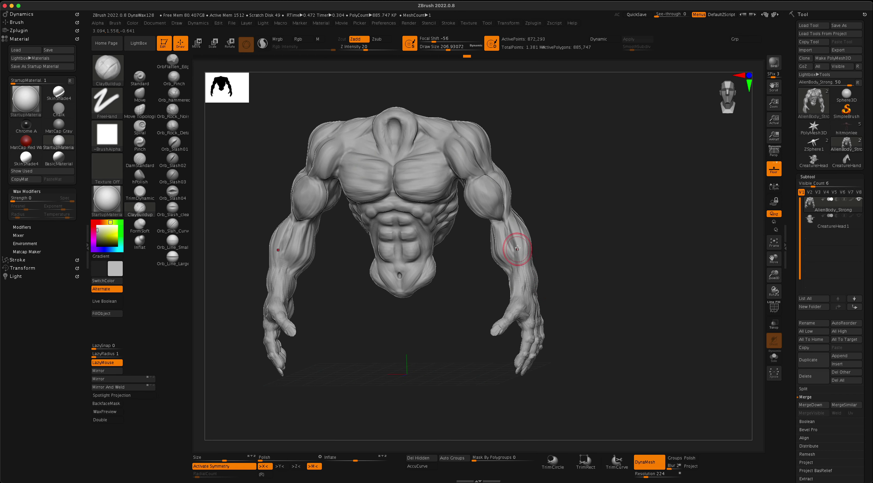
mouse_move(564, 252)
left_mouse_down()
mouse_move(577, 256)
mouse_move(585, 224)
mouse_move(601, 246)
mouse_move(528, 290)
mouse_move(558, 292)
mouse_move(576, 232)
left_mouse_up()
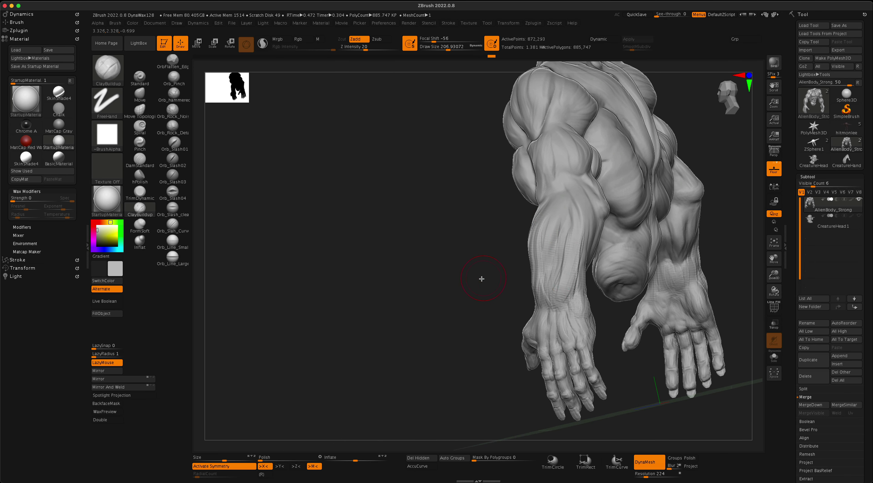
mouse_move(482, 279)
left_mouse_down()
mouse_move(561, 234)
mouse_move(580, 246)
left_mouse_up()
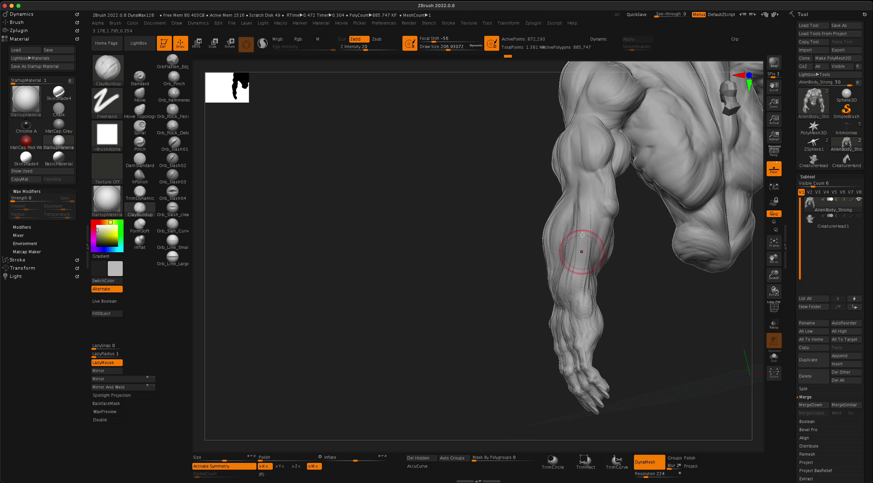
left_click_drag(485, 273, 481, 275)
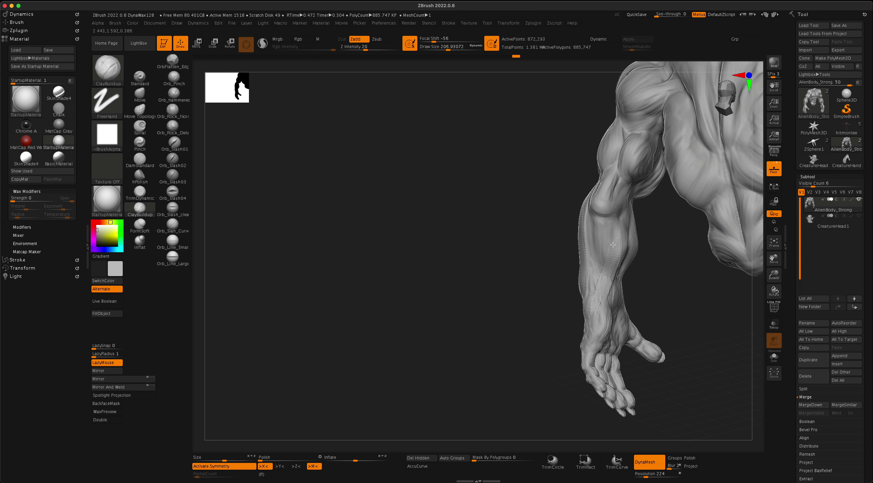
Refine the elbow side, wrist and inner forearm of the opposite arm with ClayBuildup strokes.
mouse_move(613, 245)
left_mouse_down()
mouse_move(517, 270)
mouse_move(599, 293)
left_mouse_up()
mouse_move(612, 239)
left_mouse_down()
mouse_move(487, 278)
mouse_move(562, 267)
left_mouse_up()
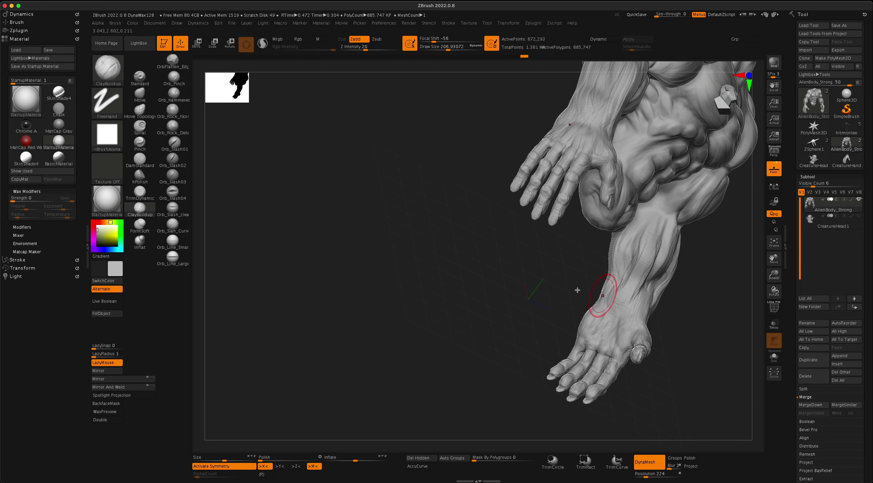
left_click_drag(596, 293, 579, 244)
left_click_drag(706, 283, 642, 299)
mouse_move(554, 266)
left_mouse_down()
mouse_move(604, 273)
mouse_move(681, 241)
mouse_move(536, 267)
mouse_move(650, 259)
mouse_move(653, 271)
mouse_move(673, 249)
mouse_move(678, 301)
mouse_move(564, 298)
mouse_move(653, 279)
left_mouse_up()
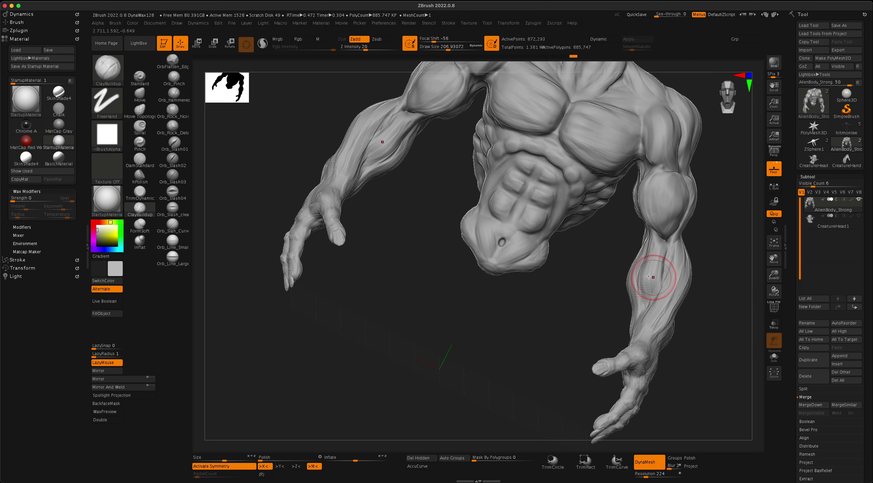
mouse_move(530, 337)
left_mouse_down()
mouse_move(563, 357)
mouse_move(588, 360)
mouse_move(590, 339)
mouse_move(548, 298)
mouse_move(703, 261)
mouse_move(680, 260)
mouse_move(686, 247)
mouse_move(688, 255)
left_mouse_up()
Show the CreatureHead1 subtool, inspect its DynaMesh setting, and reselect the AlienBody_Strong subtool.
left_click(859, 215)
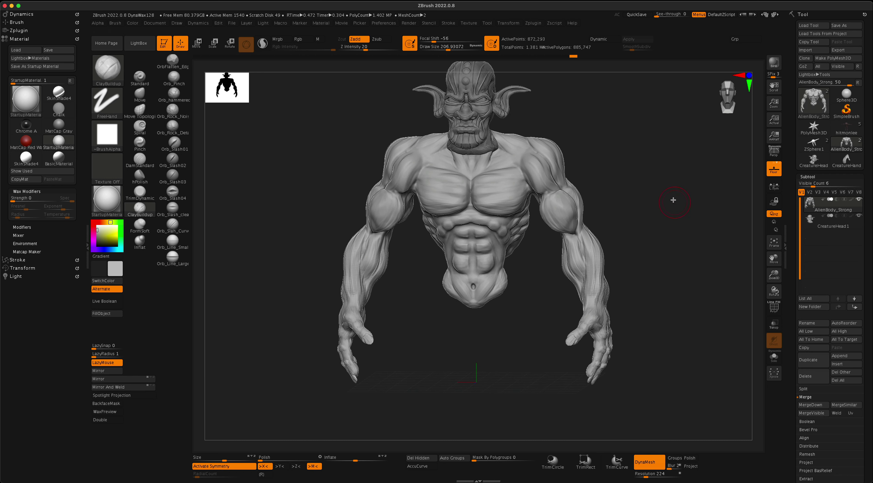
left_click_drag(668, 203, 737, 217)
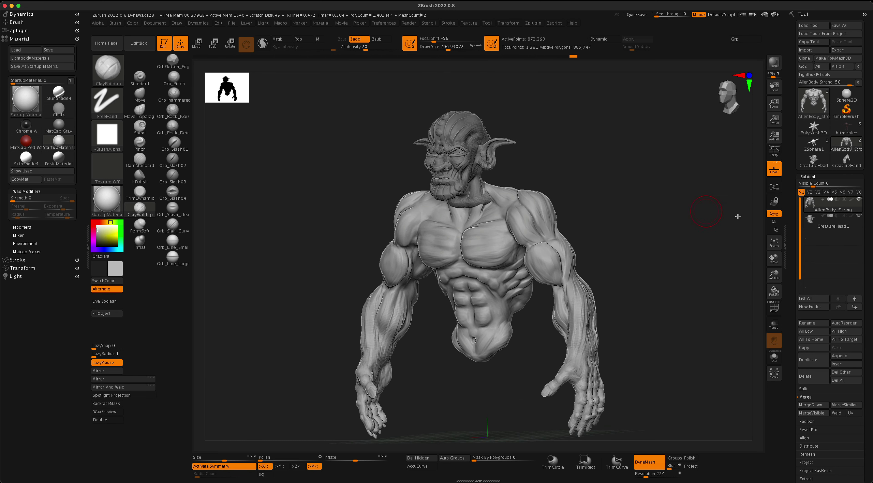
left_click(804, 224)
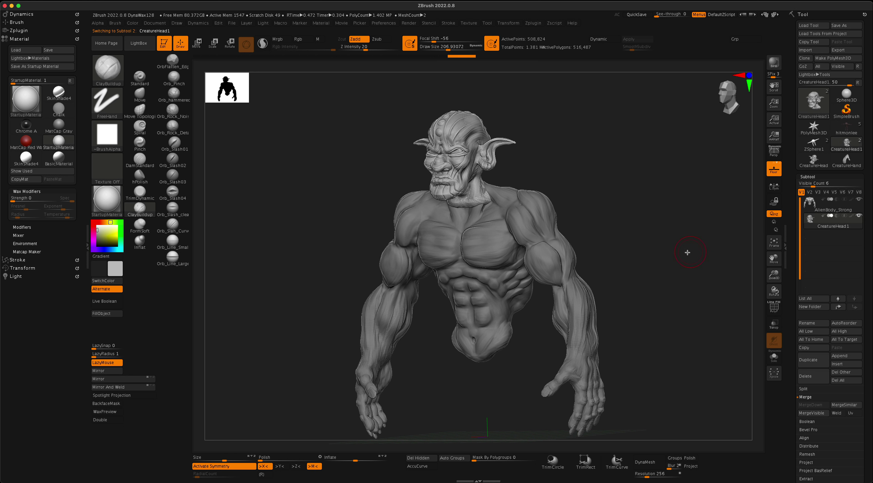
left_click_drag(687, 253, 692, 251)
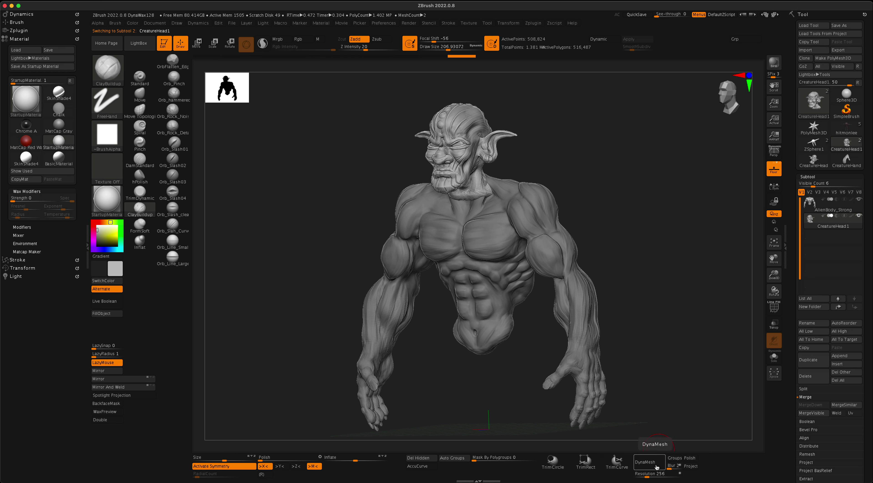
left_click_drag(662, 337, 664, 323)
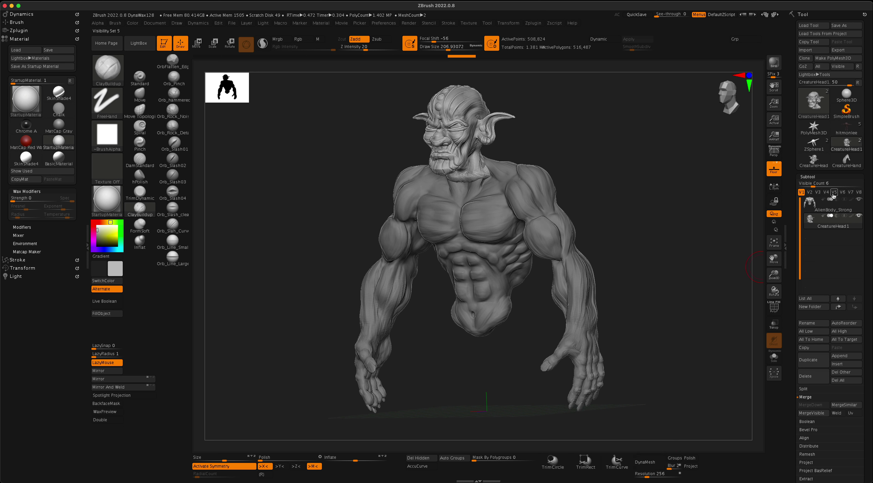
left_click(842, 208)
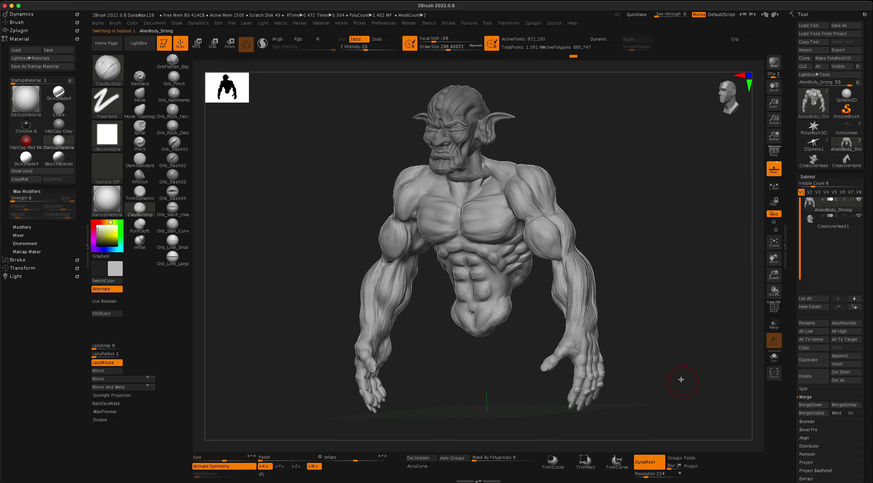
Examine how the head sits on the neck from several angles, with the CreatureHead1 subtool selected.
mouse_move(681, 380)
left_mouse_down()
mouse_move(678, 369)
mouse_move(675, 387)
left_mouse_up()
mouse_move(672, 349)
left_mouse_down()
mouse_move(665, 351)
mouse_move(681, 351)
mouse_move(677, 367)
mouse_move(696, 339)
mouse_move(683, 247)
mouse_move(705, 249)
mouse_move(675, 262)
left_mouse_up()
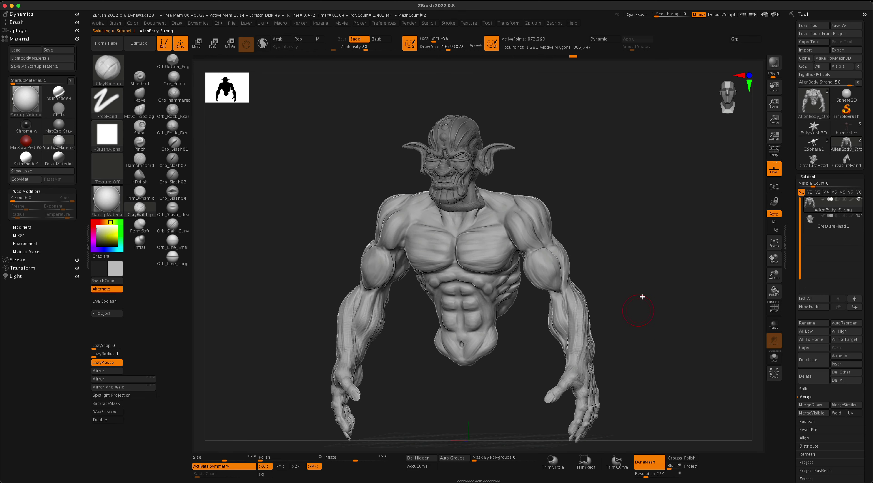
left_click_drag(642, 297, 692, 311, "alt")
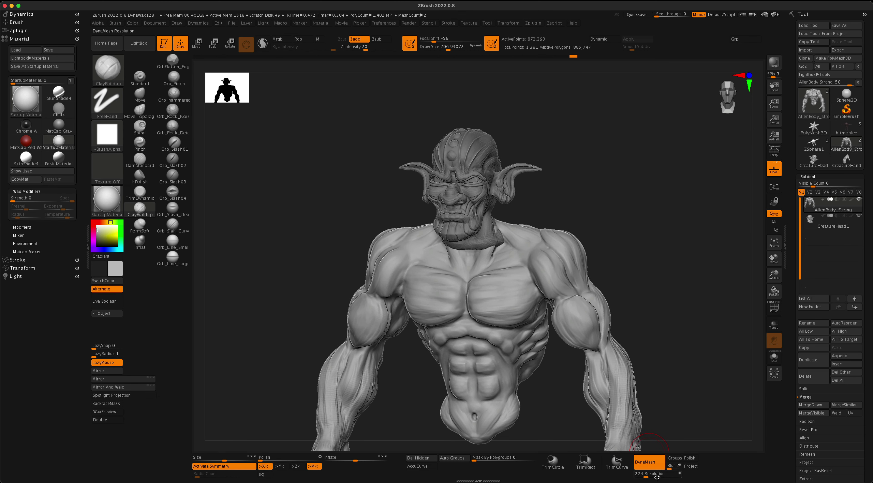
left_click_drag(643, 326, 647, 290)
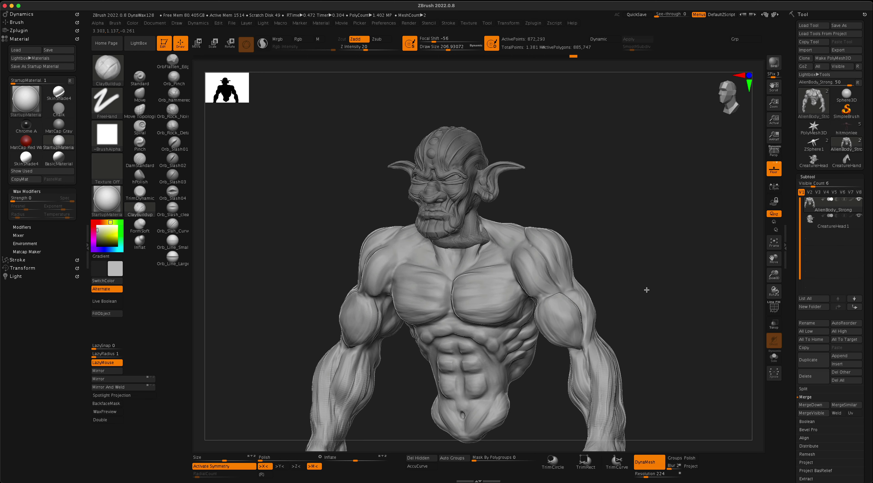
left_click_drag(683, 243, 656, 239)
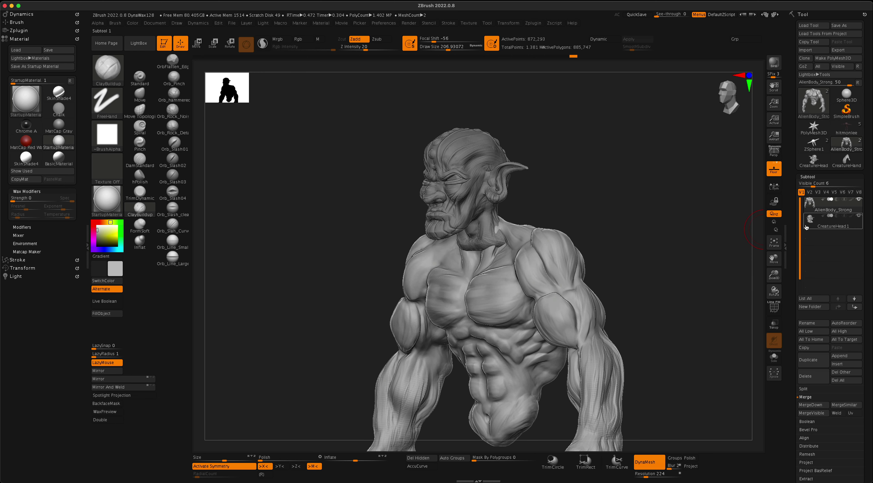
left_click(813, 222)
left_click_drag(579, 203, 304, 149)
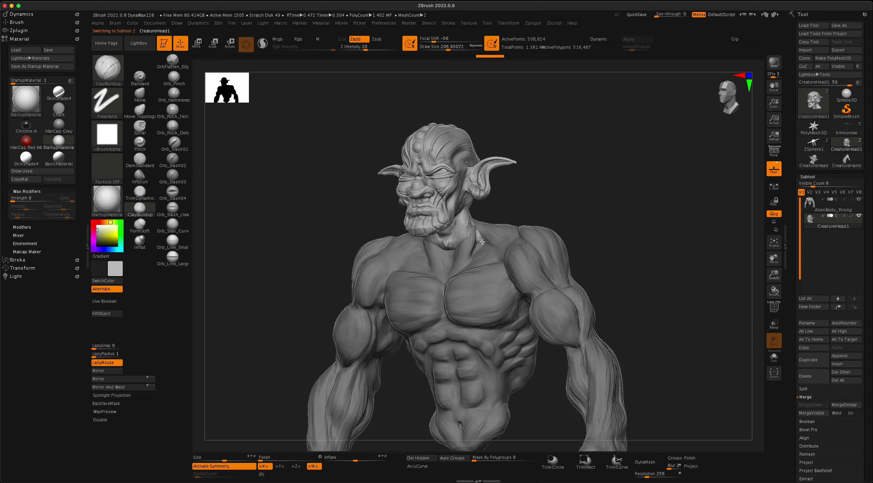
mouse_move(534, 174)
left_mouse_down()
mouse_move(457, 243)
mouse_move(510, 169)
mouse_move(548, 189)
mouse_move(544, 199)
mouse_move(531, 195)
mouse_move(487, 216)
mouse_move(512, 221)
left_mouse_up()
mouse_move(598, 201)
left_mouse_down()
mouse_move(576, 198)
mouse_move(655, 213)
mouse_move(684, 193)
mouse_move(672, 189)
mouse_move(693, 198)
mouse_move(633, 197)
mouse_move(654, 207)
mouse_move(639, 190)
mouse_move(634, 197)
mouse_move(651, 196)
mouse_move(594, 262)
left_mouse_up()
left_click_drag(627, 218, 611, 201)
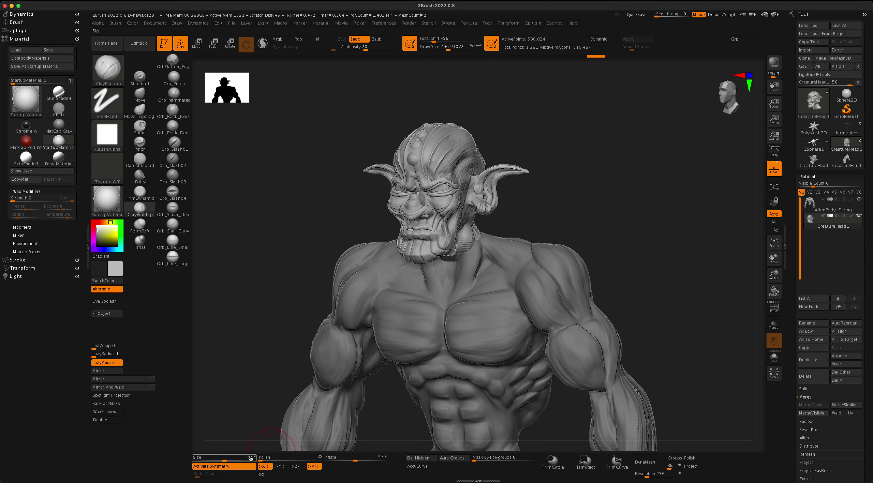
Show the transform gizmo on the CreatureHead1 subtool in Move mode and turn on perspective view.
left_click_drag(226, 461, 229, 461)
key("super+z")
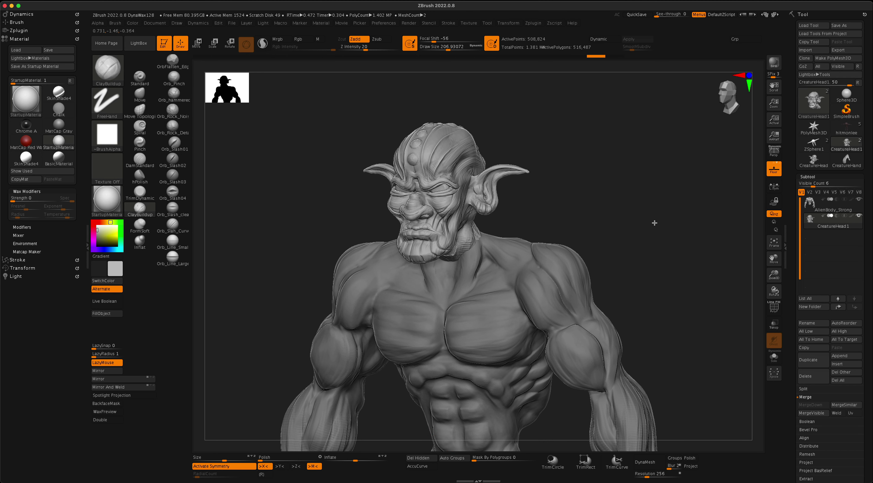
left_click_drag(654, 223, 688, 223)
left_click(202, 49)
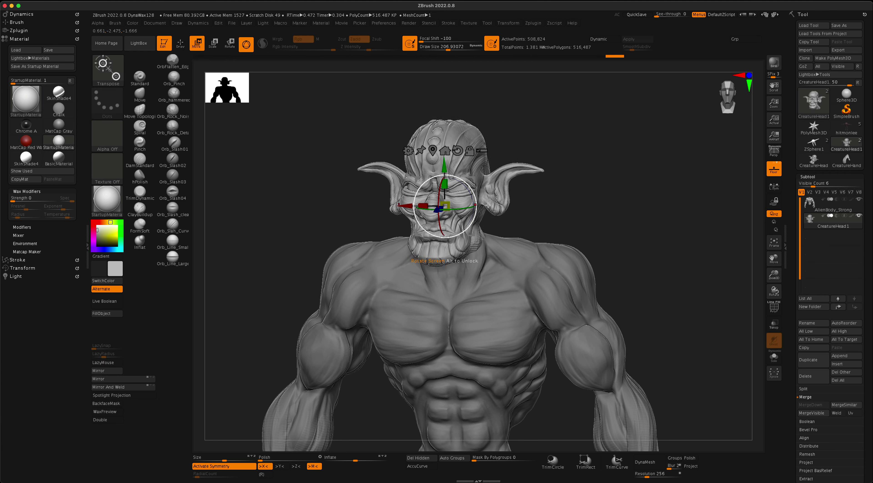
left_click_drag(614, 206, 653, 238)
left_click(774, 151)
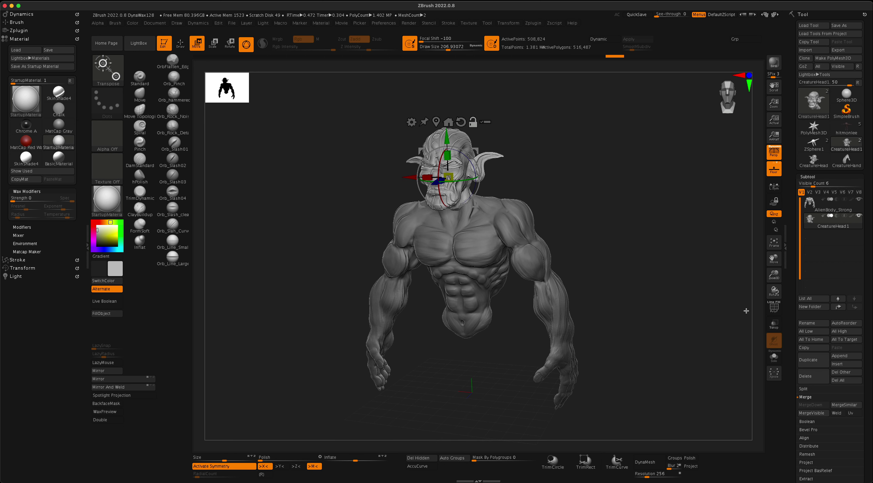
Select the AlienBody_Strong subtool and merge the CreatureHead1 subtool below it into the body.
left_click(841, 209)
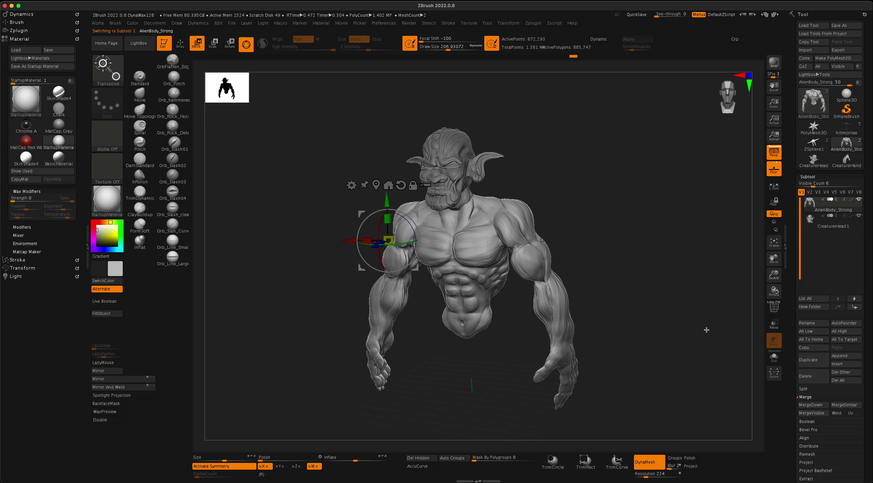
left_click(844, 225)
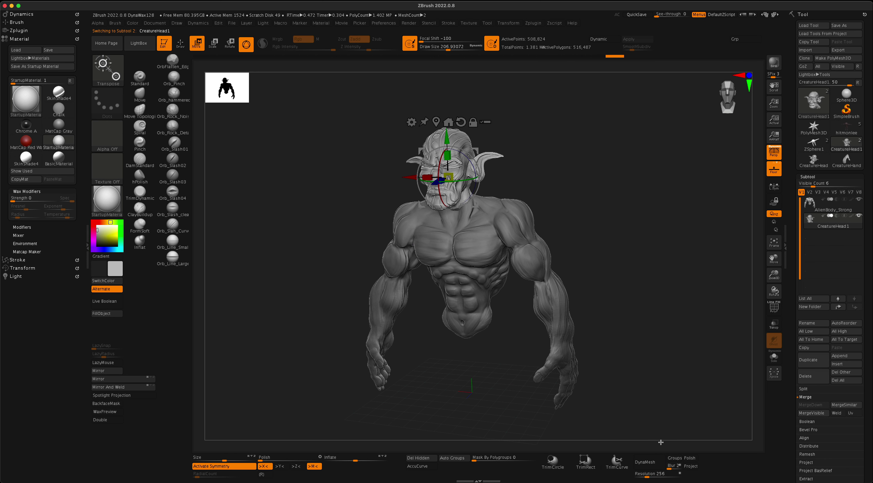
left_click(851, 209)
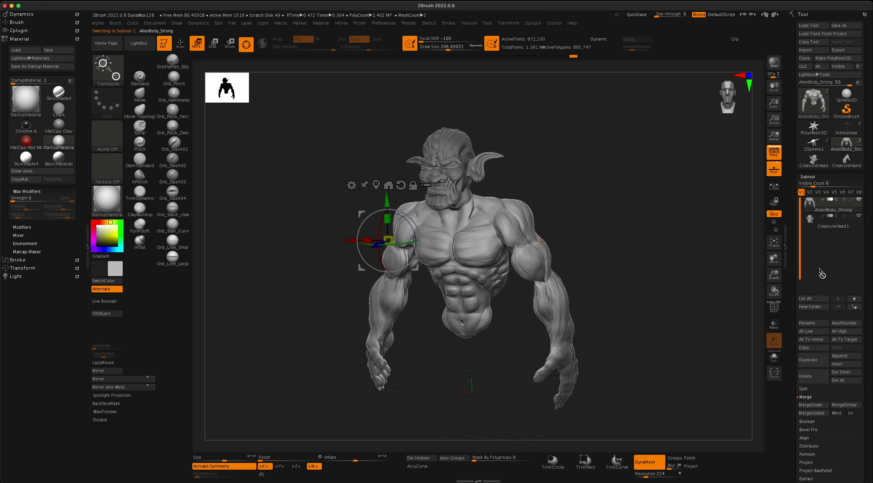
left_click(813, 405)
left_click(744, 419)
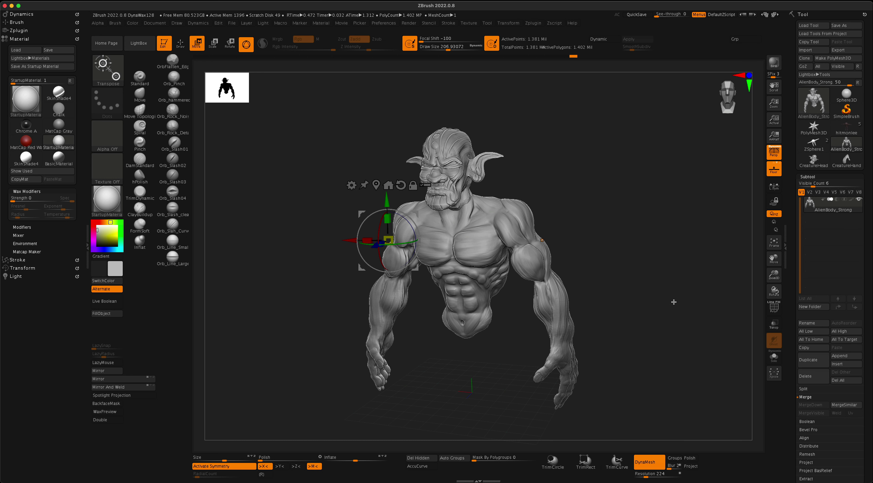
Return to Draw mode and remesh the merged head and body with DynaMesh to fuse them into one surface.
left_click_drag(674, 302, 689, 294, "alt")
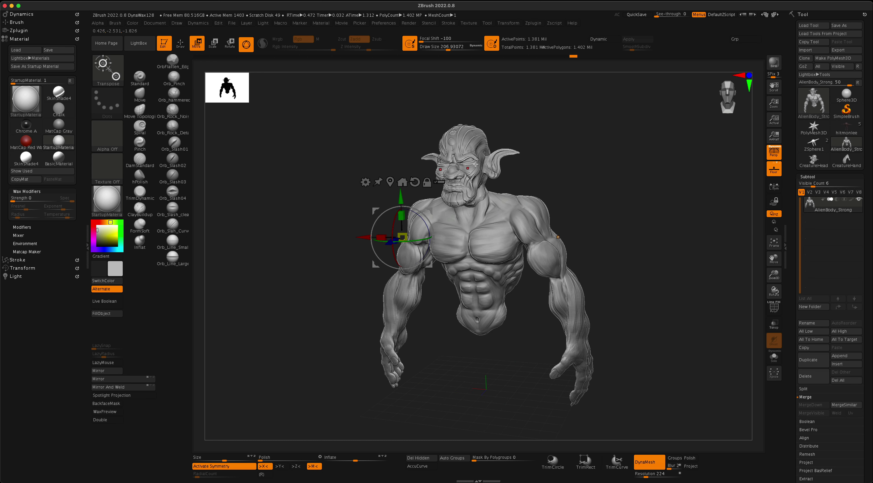
left_click(558, 237)
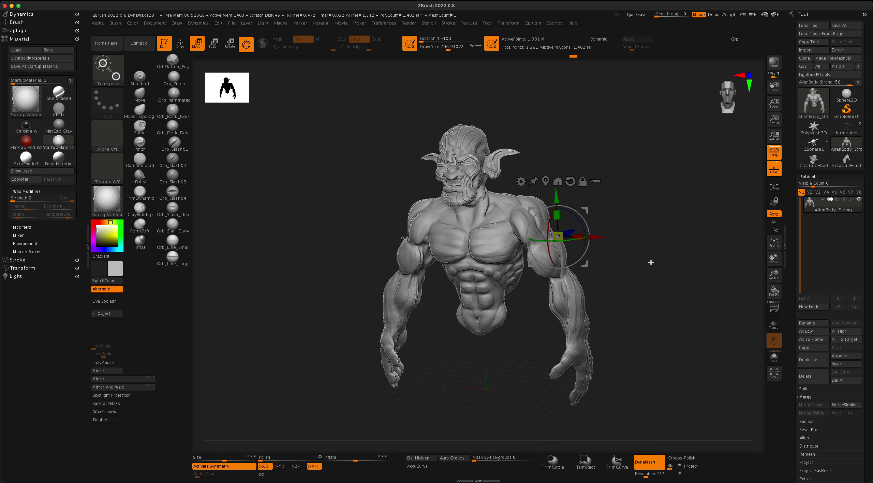
left_click_drag(652, 262, 692, 287, "alt")
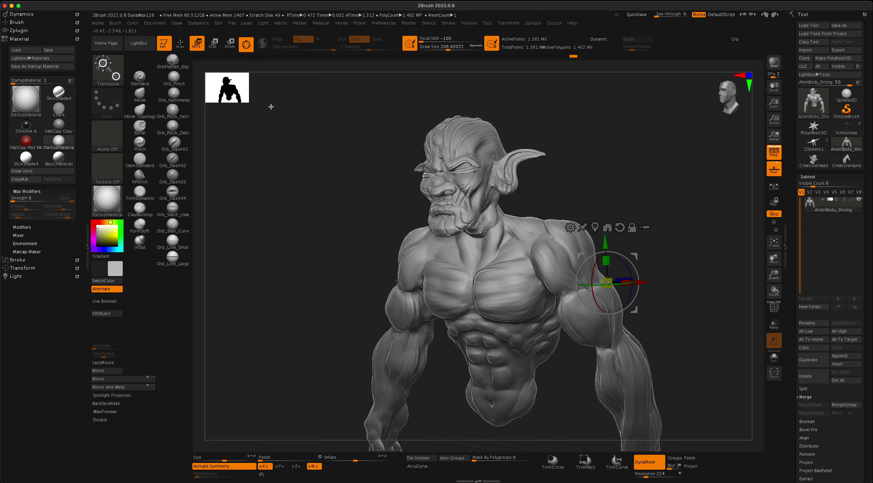
left_click_drag(358, 225, 421, 261)
left_click_drag(737, 289, 505, 213)
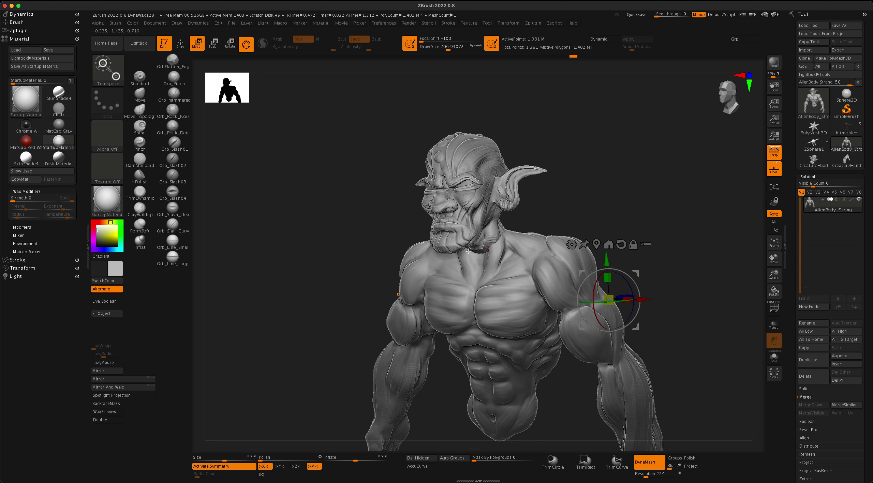
left_click_drag(607, 177, 602, 193)
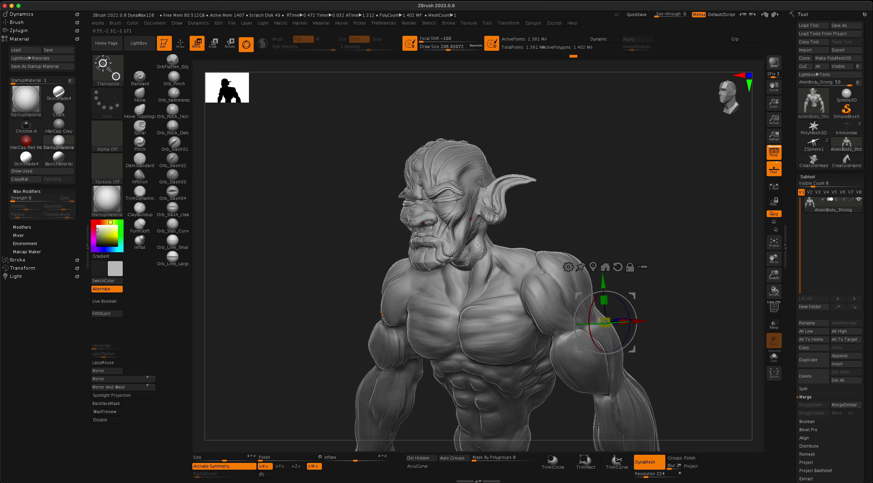
mouse_move(539, 199)
left_mouse_down()
mouse_move(527, 219)
mouse_move(530, 198)
left_mouse_up()
left_click(180, 43)
left_click_drag(364, 246, 354, 221, "alt")
left_click_drag(590, 146, 647, 214, "ctrl")
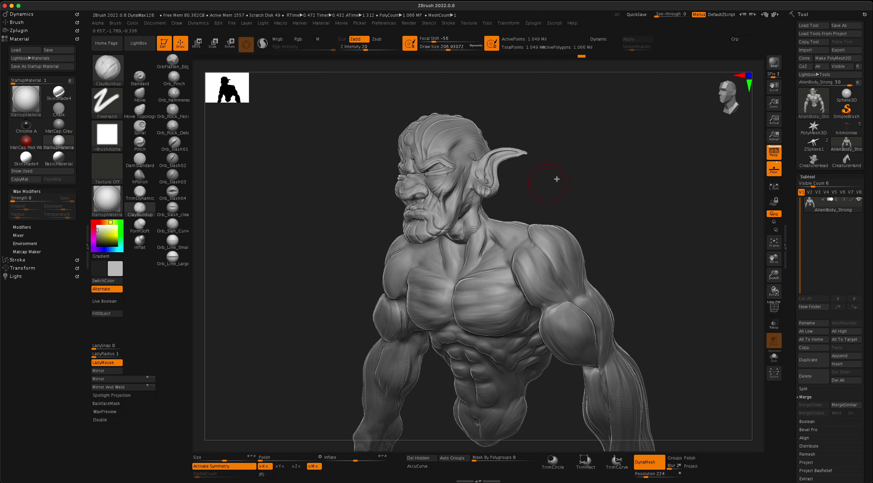
Reduce the Draw Size to about 167 and blend the front neck seam below the jaw with ClayBuildup strokes.
mouse_move(567, 176)
left_mouse_down("alt")
mouse_move(578, 192)
mouse_move(637, 206)
left_mouse_up("alt")
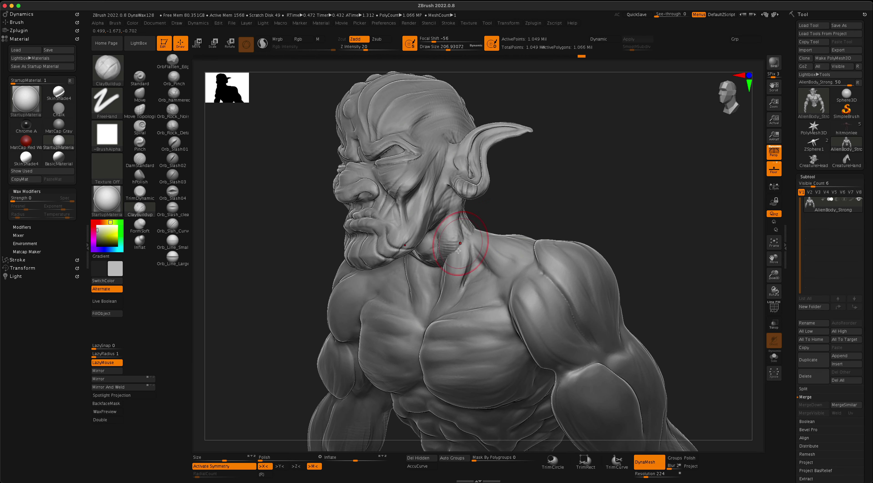
key("s")
left_click_drag(277, 212, 274, 211)
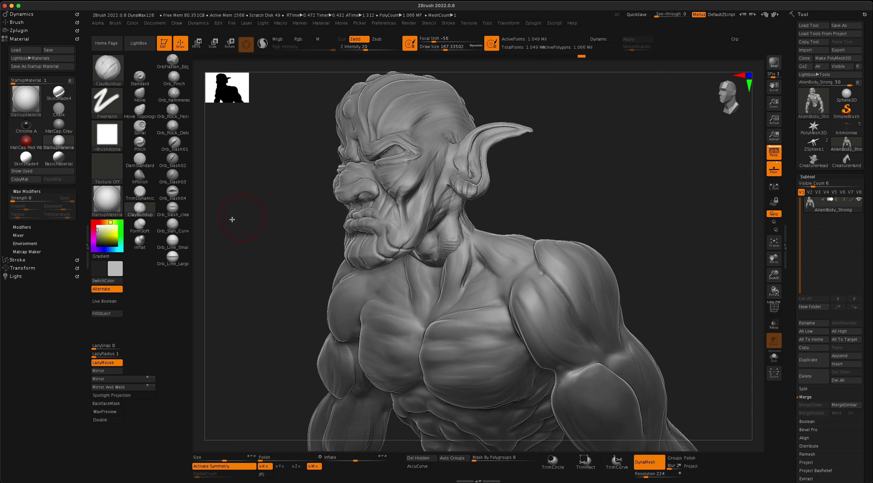
left_click_drag(481, 210, 571, 159)
left_click_drag(428, 222, 436, 290)
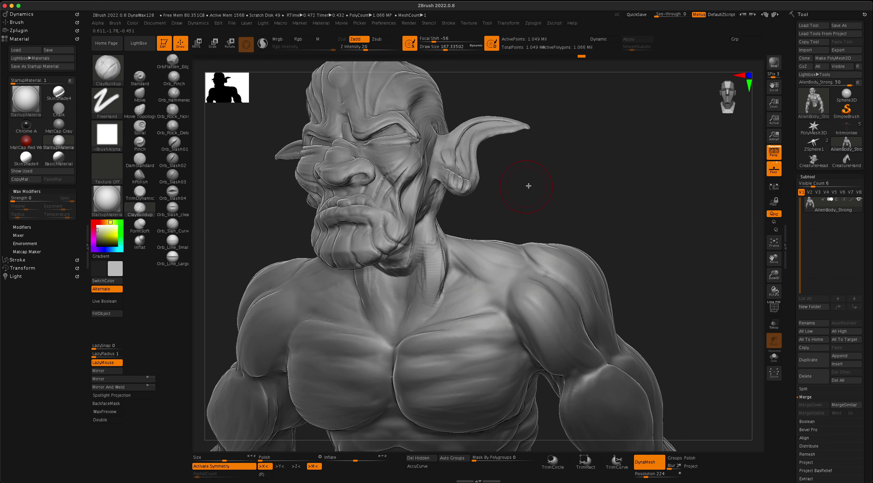
left_click_drag(528, 187, 556, 185)
left_click_drag(556, 184, 569, 152, "alt")
left_click_drag(509, 206, 494, 202)
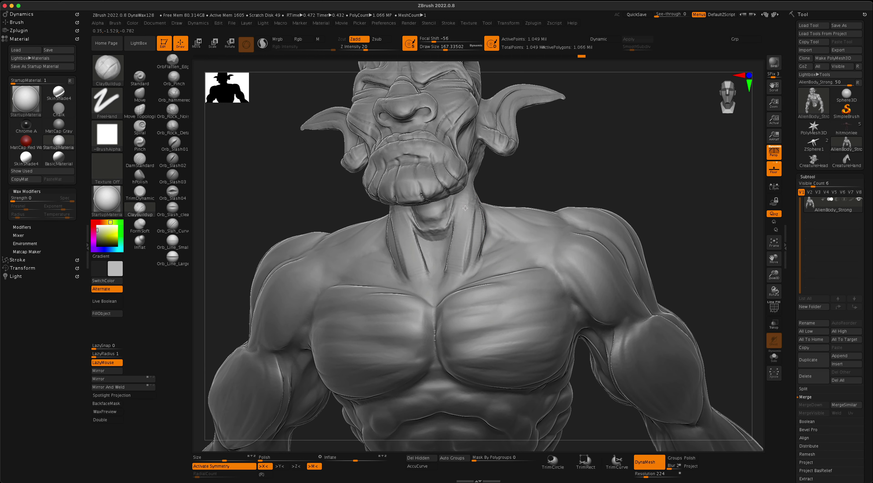
Build up the side neck muscles from behind the ear down to the shoulder with symmetrical ClayBuildup strokes.
left_click_drag(562, 160, 477, 194)
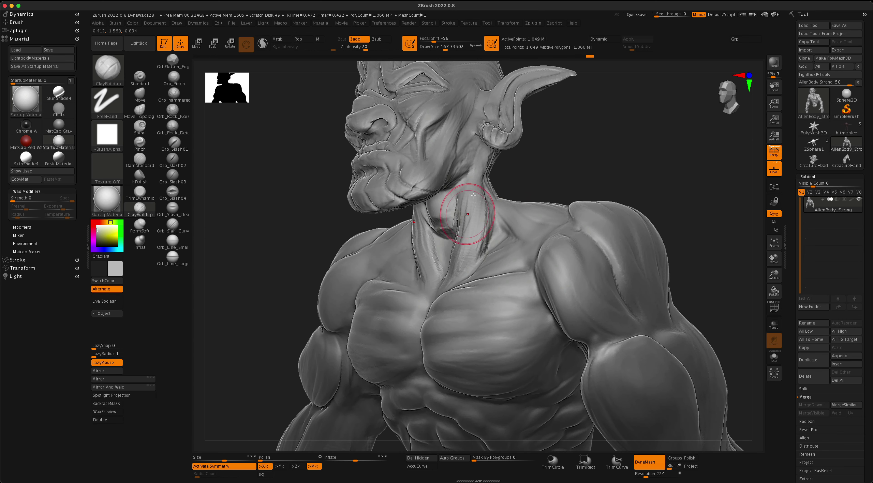
left_click_drag(562, 163, 518, 194)
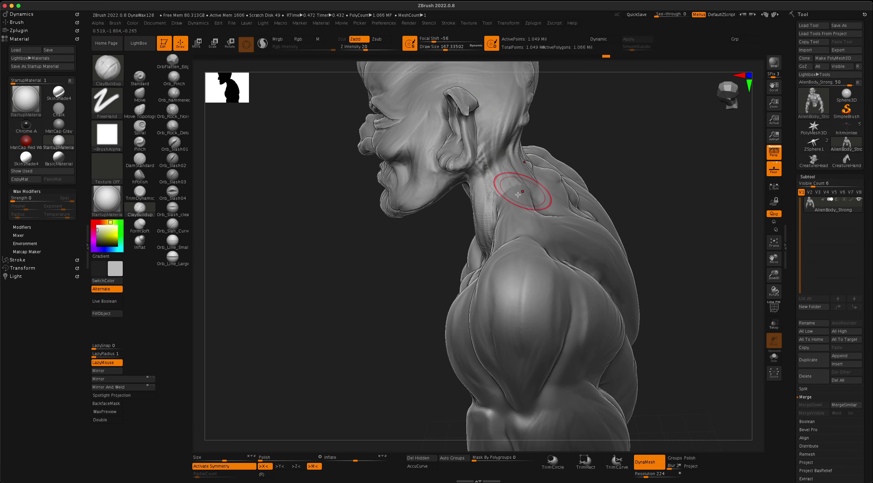
left_click_drag(596, 149, 491, 208)
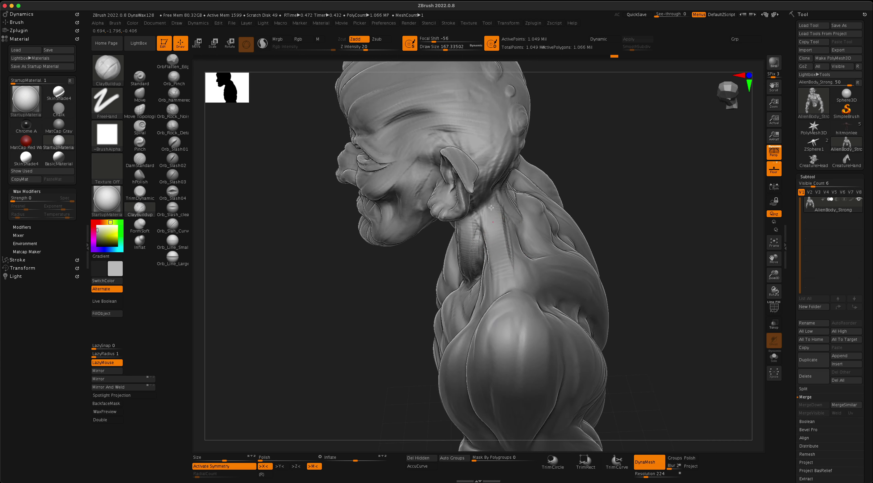
left_click_drag(590, 150, 501, 231)
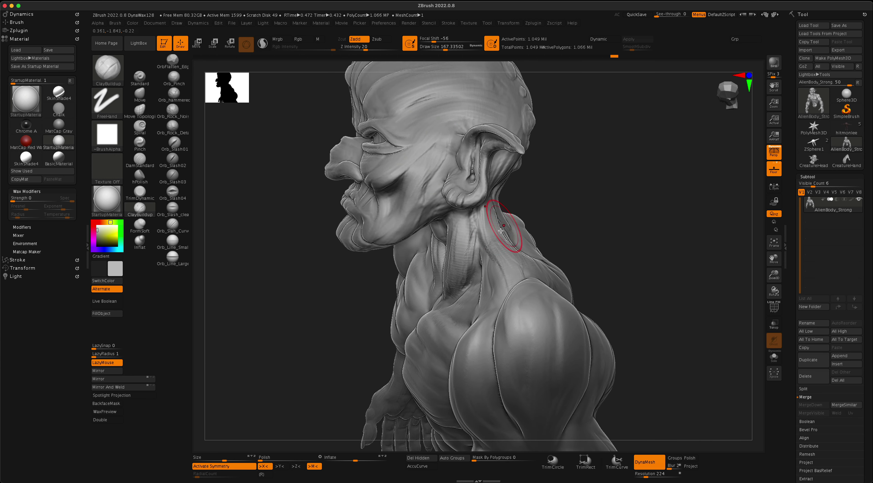
left_click_drag(566, 198, 512, 227)
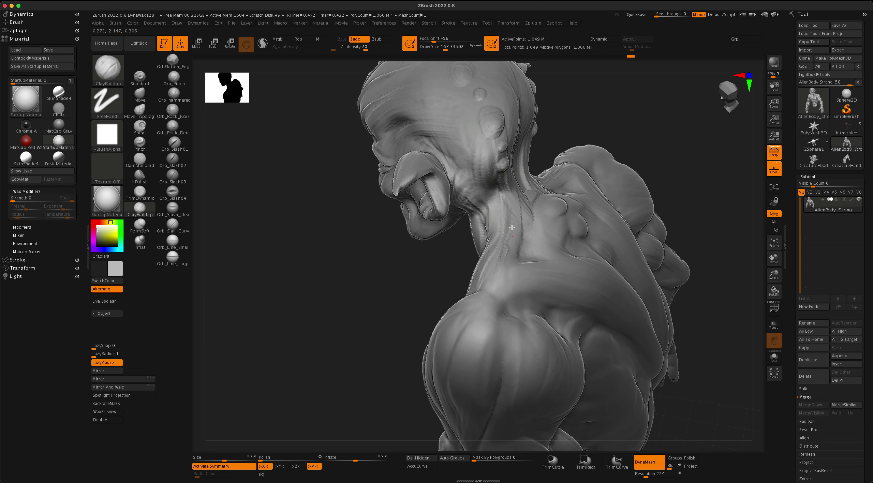
Blend the back of the neck into the skull base, trapezius and upper back with symmetrical ClayBuildup strokes.
left_click_drag(637, 110, 620, 107)
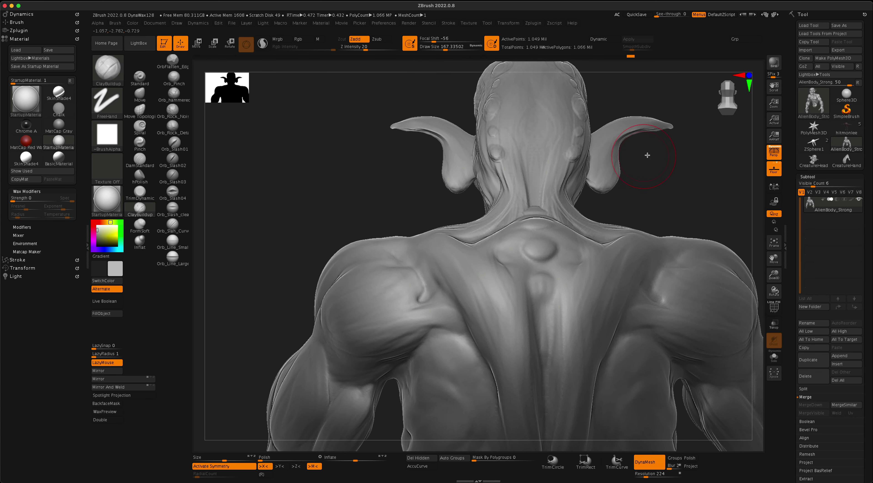
left_click_drag(619, 193, 613, 194)
mouse_move(553, 222)
left_mouse_down()
mouse_move(550, 202)
mouse_move(562, 200)
mouse_move(573, 227)
mouse_move(556, 163)
mouse_move(576, 230)
mouse_move(566, 235)
left_mouse_up()
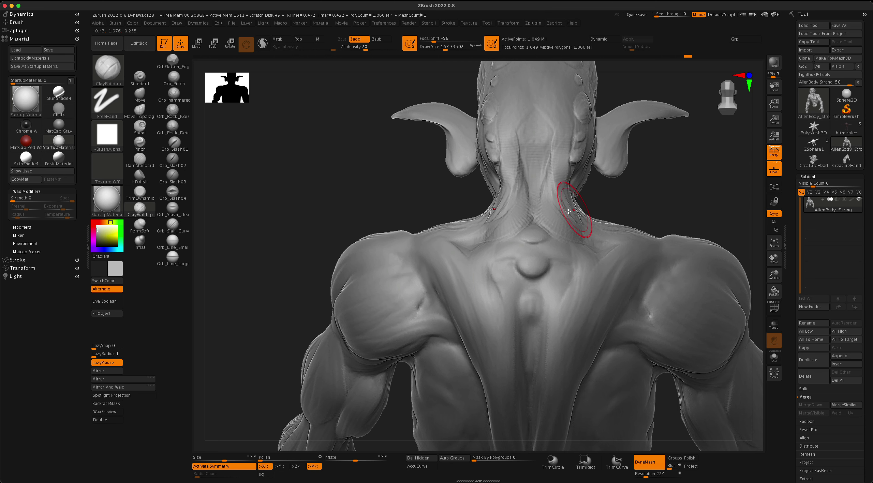
left_click_drag(679, 186, 585, 195)
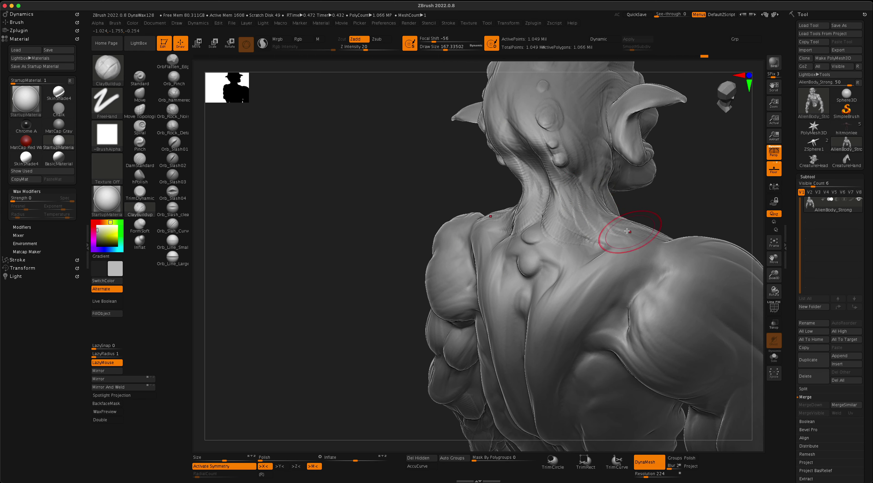
mouse_move(452, 197)
left_mouse_down()
mouse_move(438, 179)
mouse_move(510, 195)
left_mouse_up()
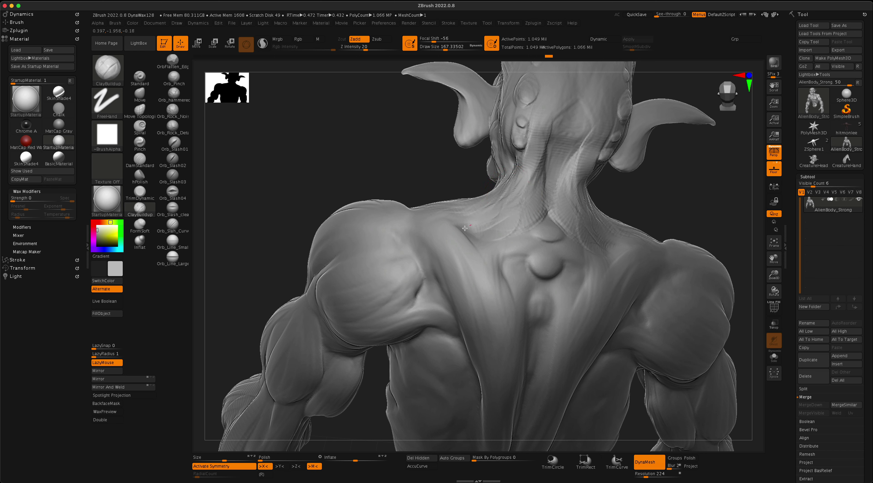
mouse_move(409, 181)
left_mouse_down()
mouse_move(572, 217)
mouse_move(509, 195)
left_mouse_up()
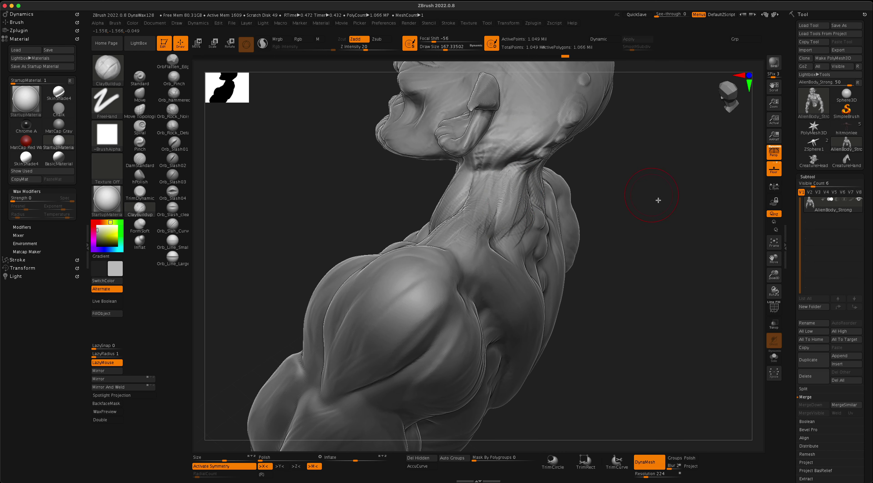
Remesh the model with DynaMesh again and refine the side of the neck and throat with sculpting strokes.
key("ctrl")
left_click_drag(639, 179, 679, 234, "ctrl")
mouse_move(483, 165)
left_mouse_down()
mouse_move(509, 214)
mouse_move(480, 195)
mouse_move(443, 231)
left_mouse_up()
left_click_drag(642, 205, 500, 209)
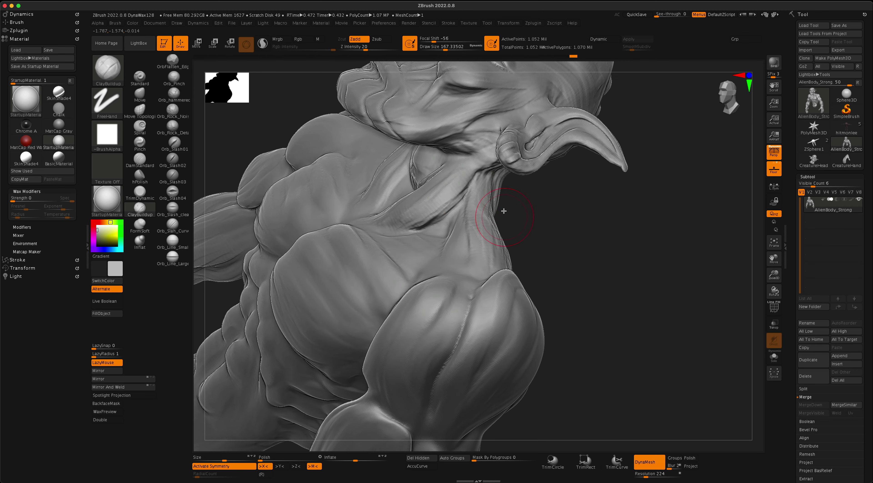
key("shift")
left_click_drag(576, 216, 614, 223)
key("shift")
mouse_move(567, 206)
left_mouse_down()
mouse_move(648, 250)
mouse_move(592, 244)
mouse_move(612, 219)
left_mouse_up()
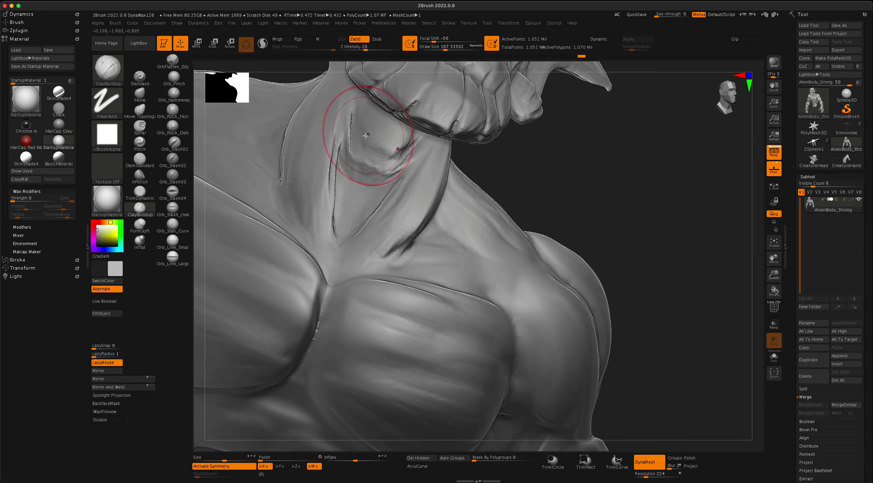
Reduce the Draw Size to about 74, then smooth and refine the throat below the jaw with ClayBuildup.
mouse_move(532, 160)
left_mouse_down()
mouse_move(548, 159)
mouse_move(525, 142)
left_mouse_up()
key("s")
mouse_move(371, 146)
left_mouse_down("shift")
mouse_move(351, 145)
mouse_move(379, 163)
left_mouse_up("shift")
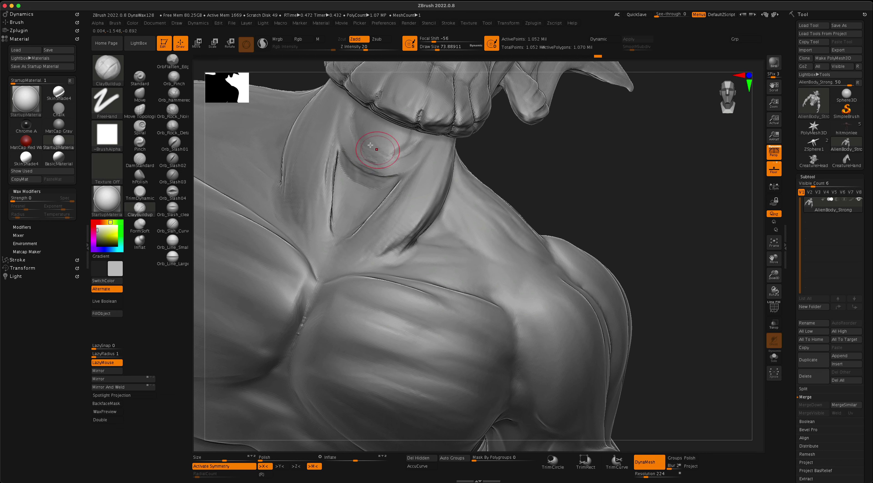
mouse_move(481, 150)
left_mouse_down()
mouse_move(571, 156)
mouse_move(352, 122)
left_mouse_up()
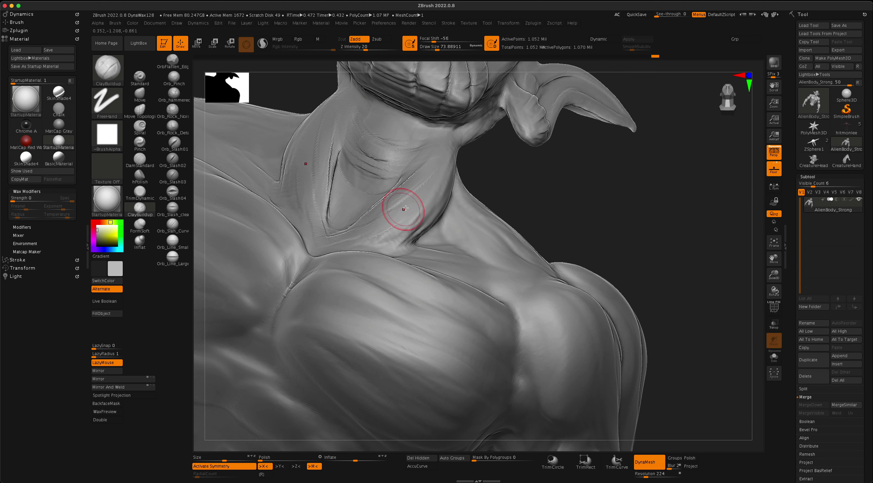
Use the Move brush at a Draw Size of about 867 to broaden both shoulders symmetrically.
mouse_move(597, 212)
left_mouse_down()
mouse_move(620, 219)
mouse_move(623, 234)
mouse_move(572, 224)
mouse_move(559, 242)
mouse_move(550, 239)
left_mouse_up()
mouse_move(637, 183)
left_mouse_down("alt")
mouse_move(688, 196)
mouse_move(624, 183)
mouse_move(633, 218)
mouse_move(595, 179)
mouse_move(657, 199)
mouse_move(600, 211)
mouse_move(587, 229)
mouse_move(602, 215)
mouse_move(653, 215)
mouse_move(633, 222)
mouse_move(664, 240)
mouse_move(653, 243)
mouse_move(681, 238)
mouse_move(655, 243)
mouse_move(627, 214)
mouse_move(673, 222)
mouse_move(631, 234)
left_mouse_up("alt")
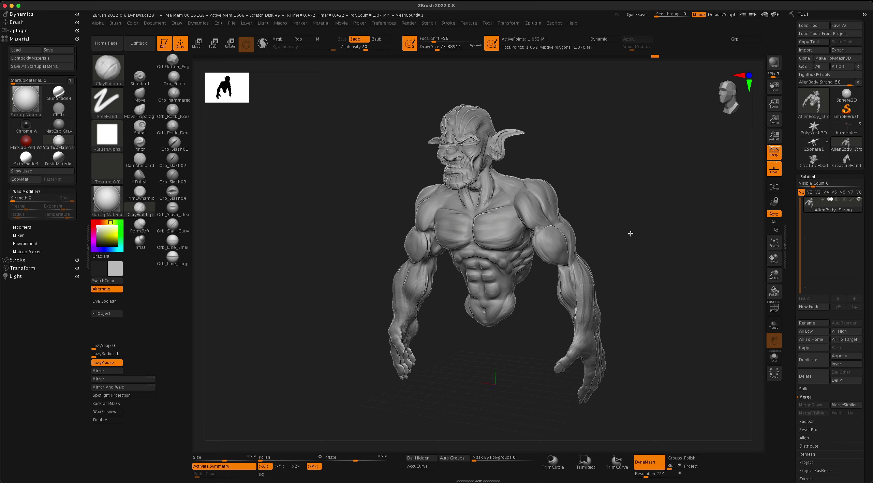
left_click_drag(599, 296, 588, 224)
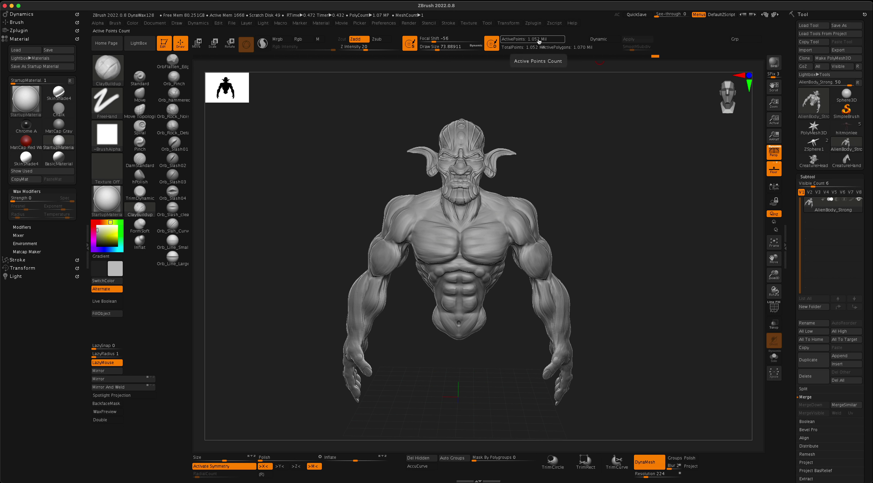
mouse_move(627, 199)
left_mouse_down()
mouse_move(625, 225)
mouse_move(598, 226)
mouse_move(628, 224)
mouse_move(616, 228)
mouse_move(631, 233)
mouse_move(622, 234)
left_mouse_up()
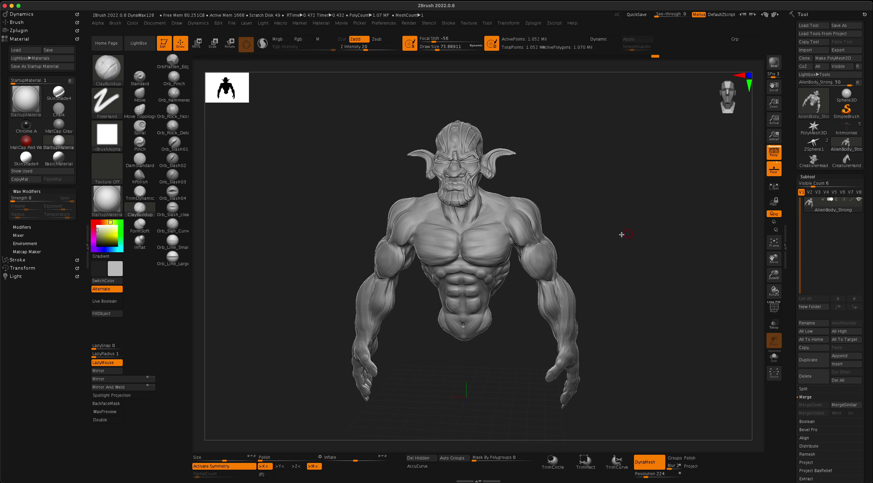
left_click(143, 94)
key("s")
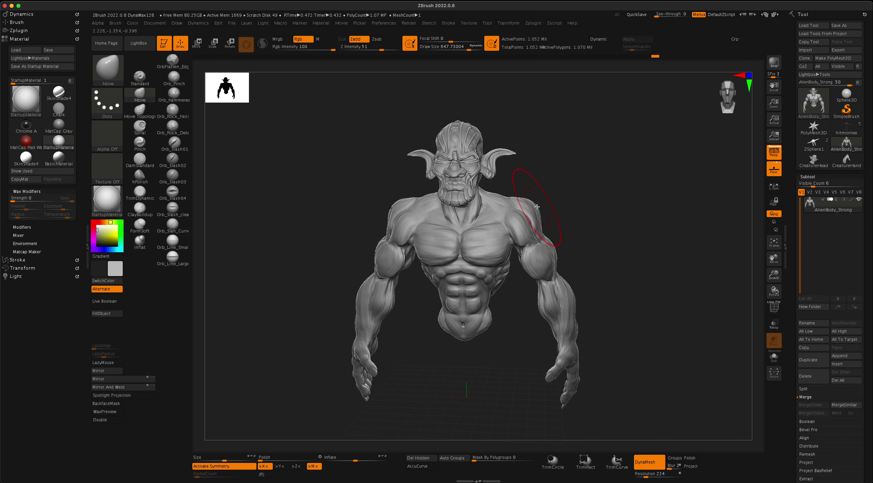
key("s")
left_click(584, 197)
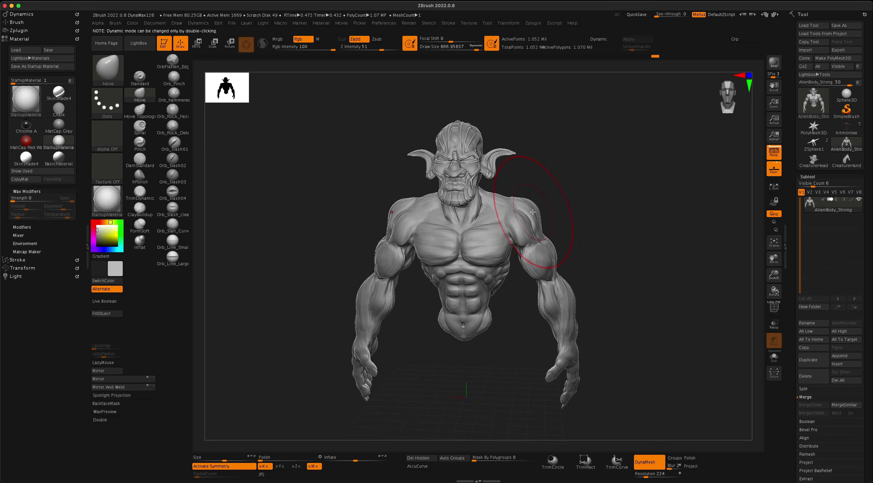
left_click_drag(581, 196, 576, 195)
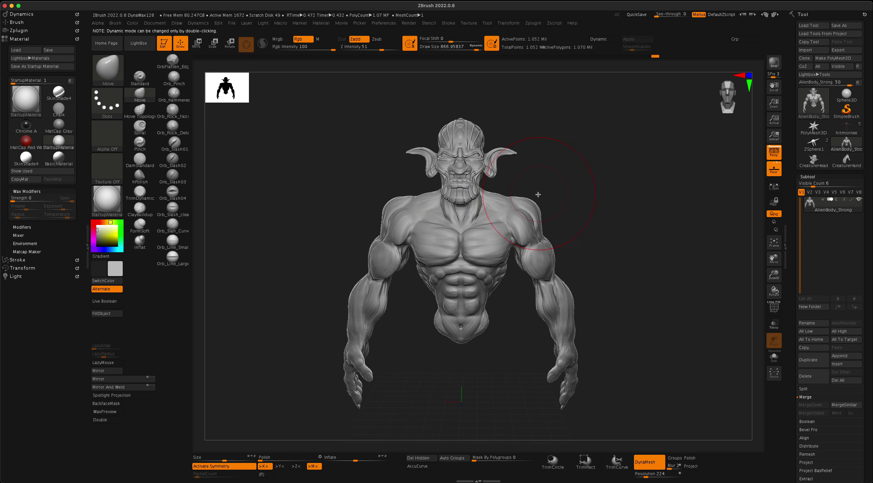
left_click_drag(545, 221, 545, 221)
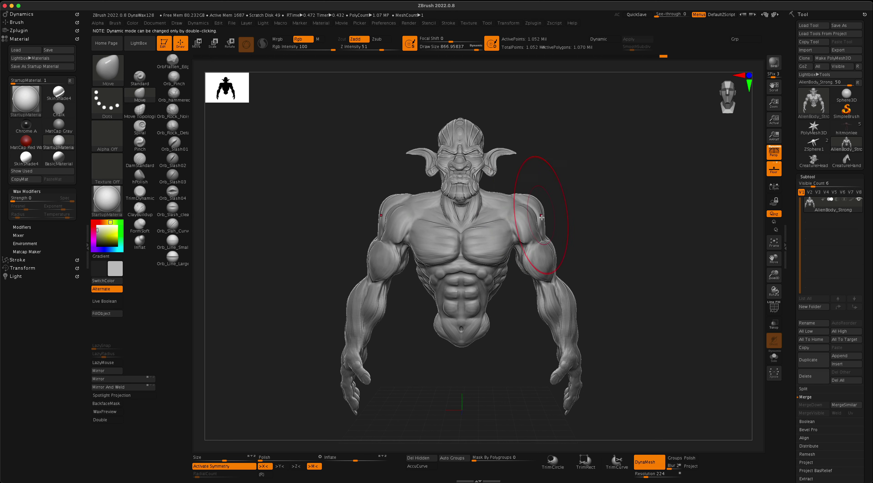
Push the elbows and forearms outward with the Move brush, reducing its Draw Size to about 704.
left_click_drag(632, 279, 565, 292)
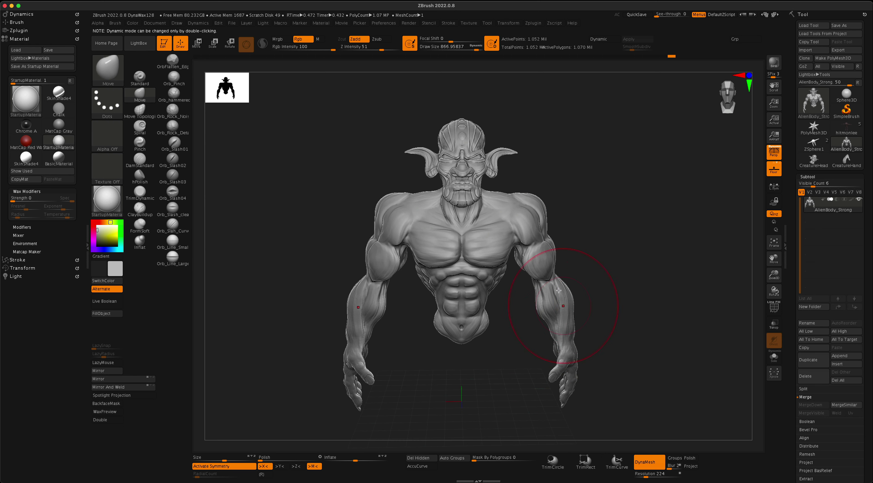
mouse_move(591, 210)
left_mouse_down()
mouse_move(598, 212)
mouse_move(567, 244)
left_mouse_up()
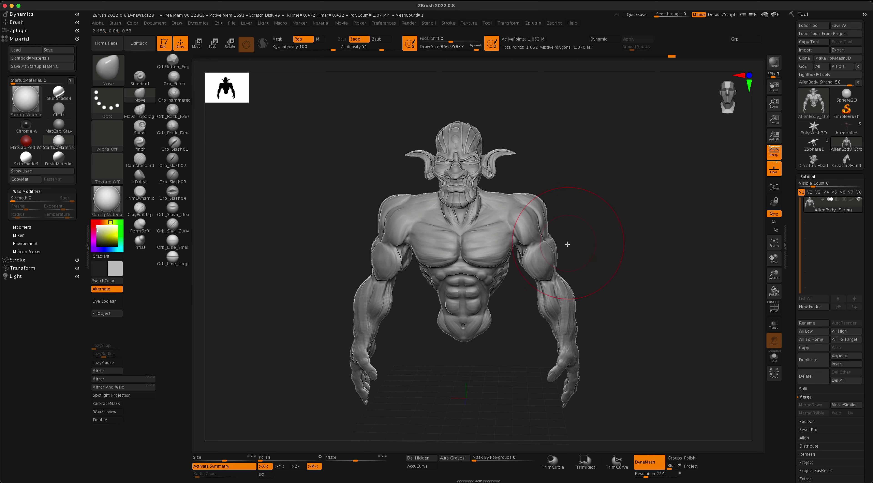
left_click_drag(542, 296, 538, 294)
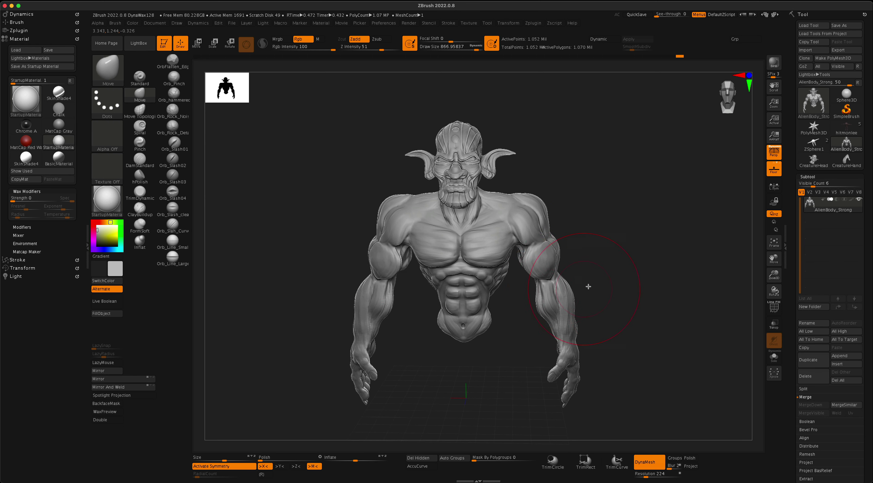
key("s")
left_click_drag(609, 263, 606, 263)
left_click_drag(576, 301, 580, 318)
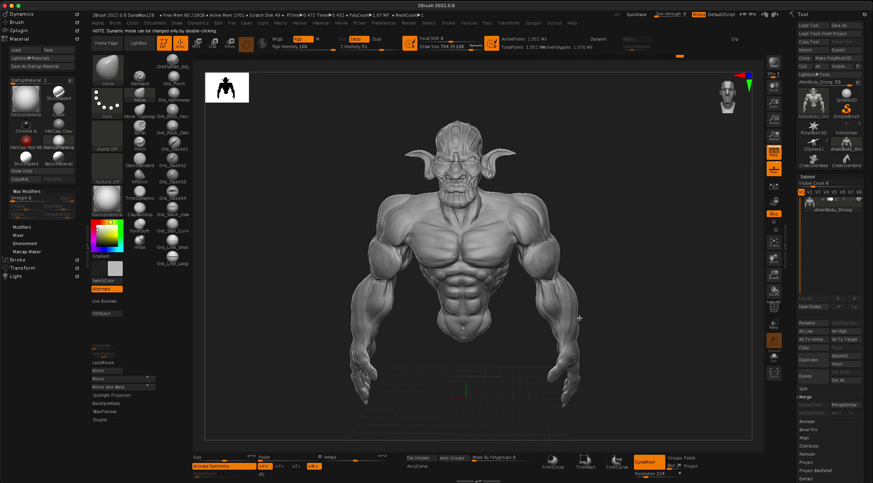
left_click_drag(610, 285, 553, 318)
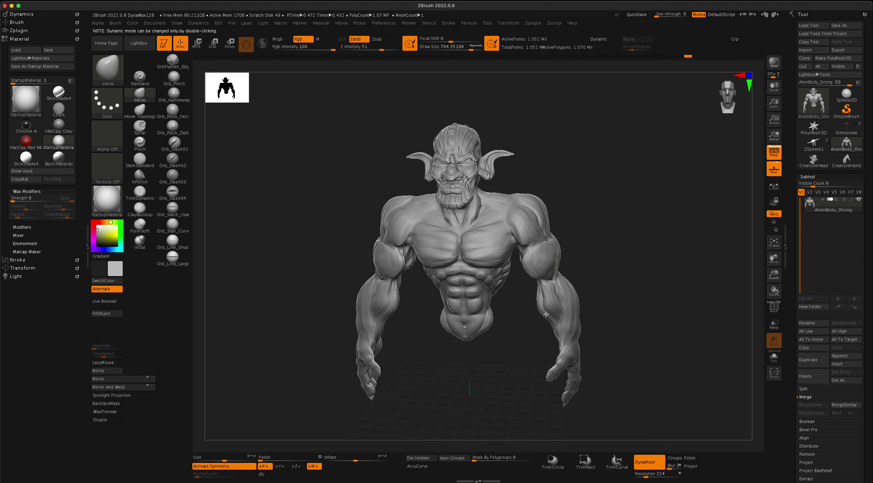
Reshape the shoulder and upper back in profile with the Move brush at a Draw Size of about 517.
mouse_move(604, 209)
left_mouse_down()
mouse_move(608, 187)
mouse_move(582, 189)
mouse_move(605, 213)
mouse_move(579, 232)
mouse_move(598, 226)
mouse_move(571, 229)
mouse_move(596, 225)
mouse_move(583, 229)
mouse_move(598, 226)
mouse_move(609, 243)
left_mouse_up()
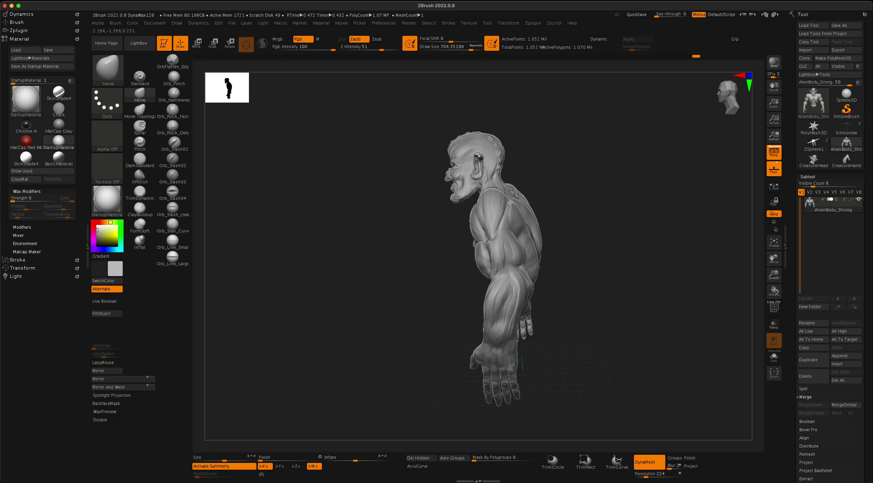
key("s")
mouse_move(573, 170)
left_mouse_down()
mouse_move(567, 170)
mouse_move(587, 184)
mouse_move(561, 177)
mouse_move(487, 194)
left_mouse_up()
left_click_drag(579, 188, 647, 297)
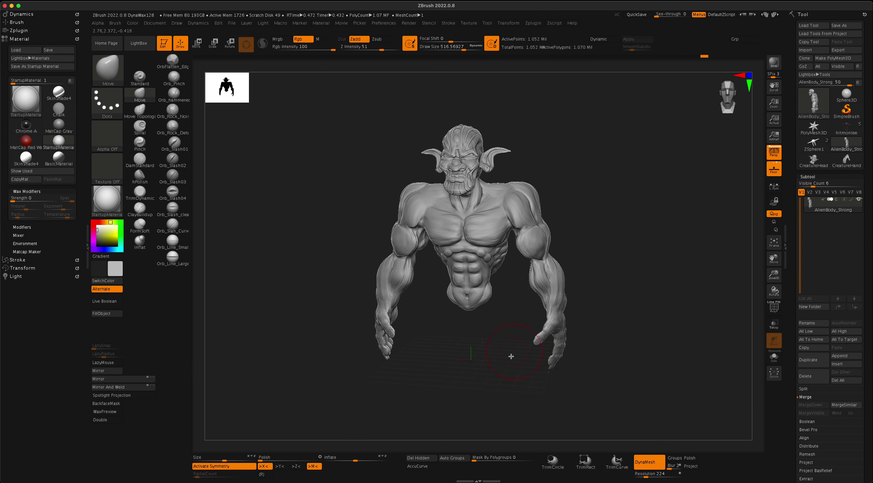
Reduce the Move brush's Draw Size to about 400 and adjust the lower forearms near the wrists.
left_click_drag(511, 356, 484, 359)
left_click_drag(441, 323, 381, 339, "alt")
key("bracketleft")
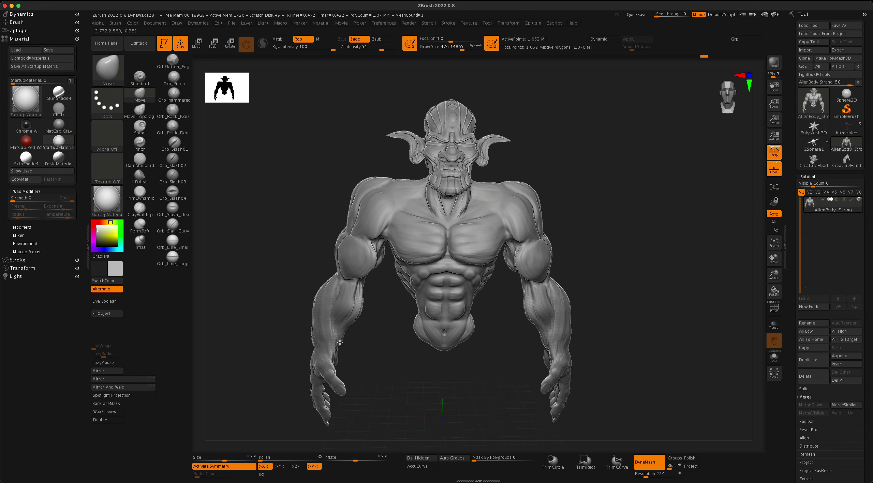
key("bracketleft")
key("bracketleft")
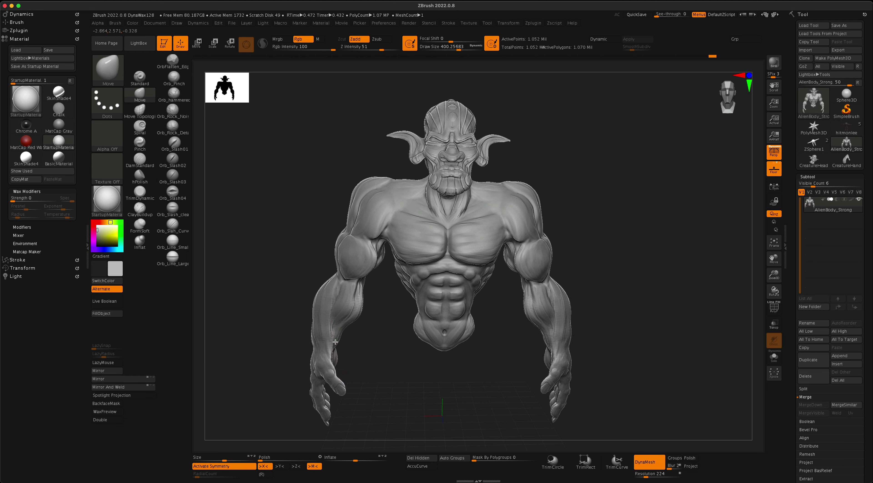
mouse_move(616, 298)
left_mouse_down("alt")
mouse_move(655, 260)
mouse_move(661, 282)
left_mouse_up("alt")
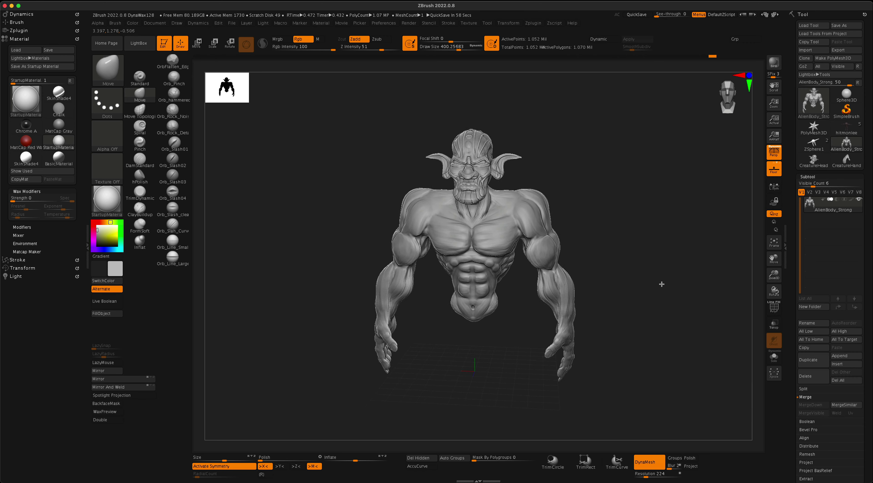